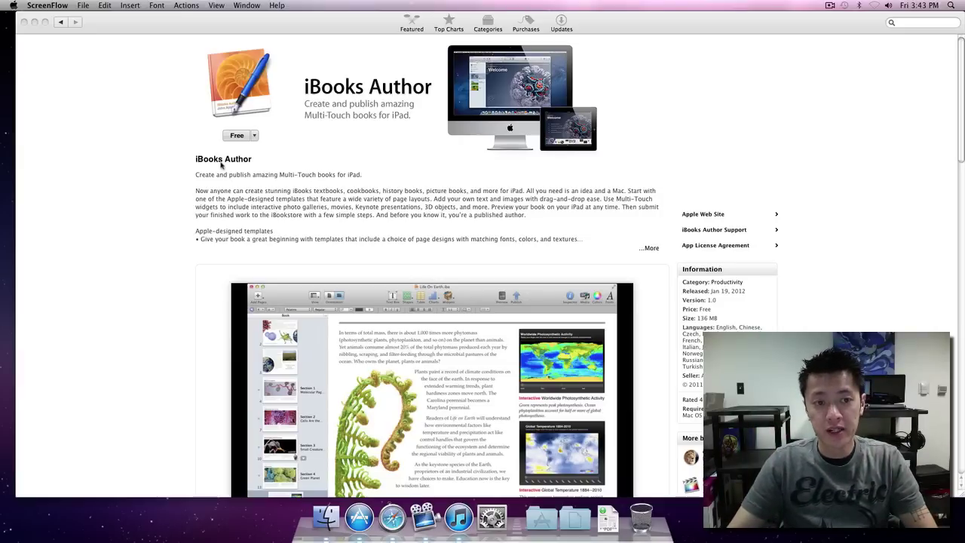
Try installing the free iBooks Author and dismiss the alert that it requires Mac OS X 10.7.
left_click(237, 137)
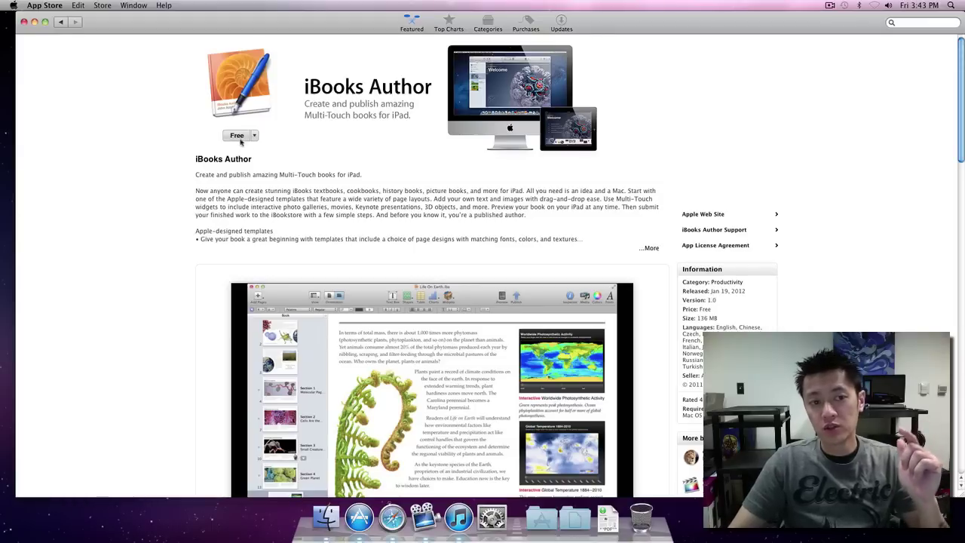
left_click(238, 136)
left_click(221, 139)
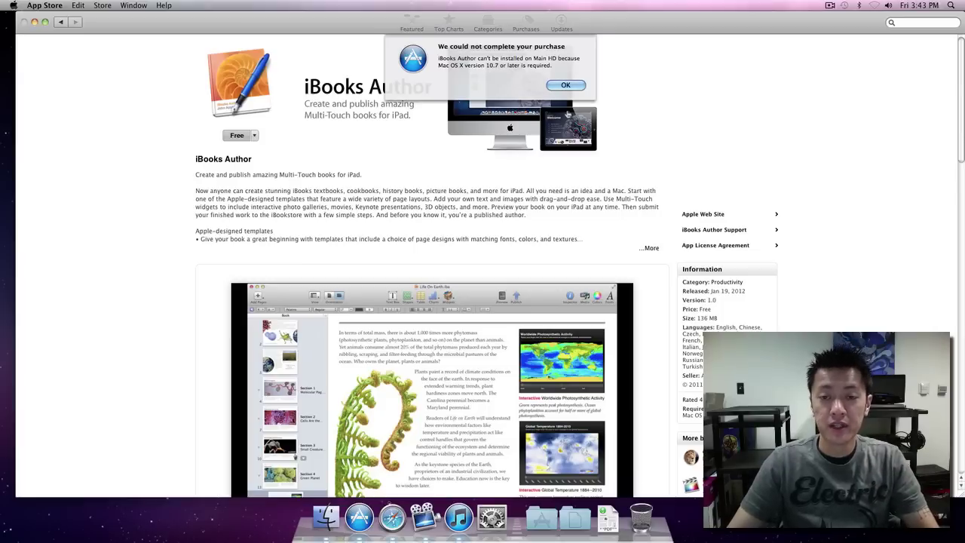
left_click(566, 86)
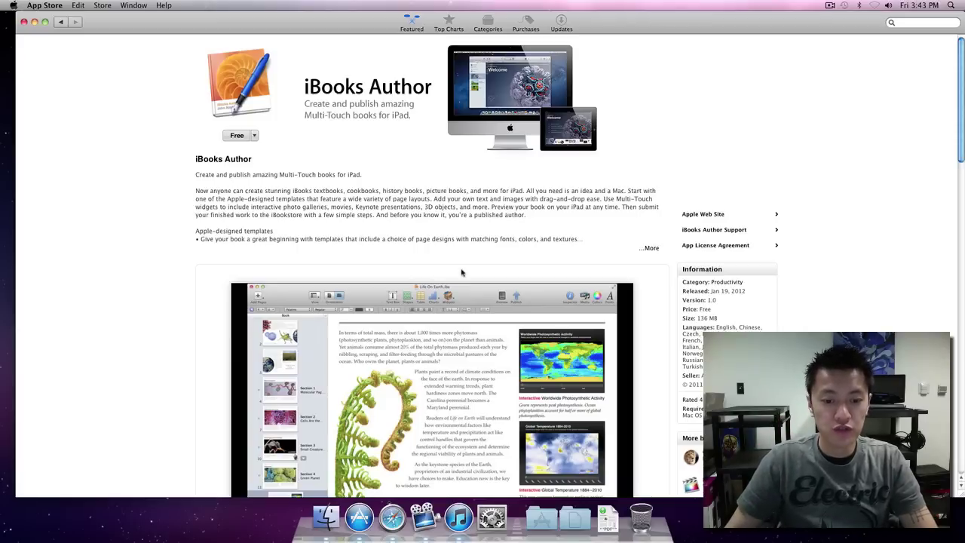
left_click(458, 517)
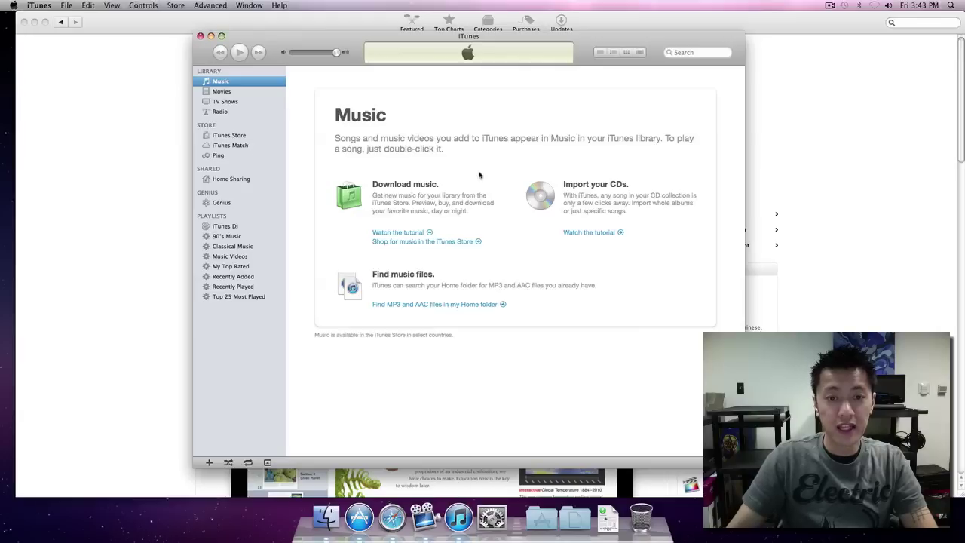
mouse_move(337, 40)
left_mouse_down()
mouse_move(324, 37)
mouse_move(341, 28)
left_mouse_up()
left_click(277, 6)
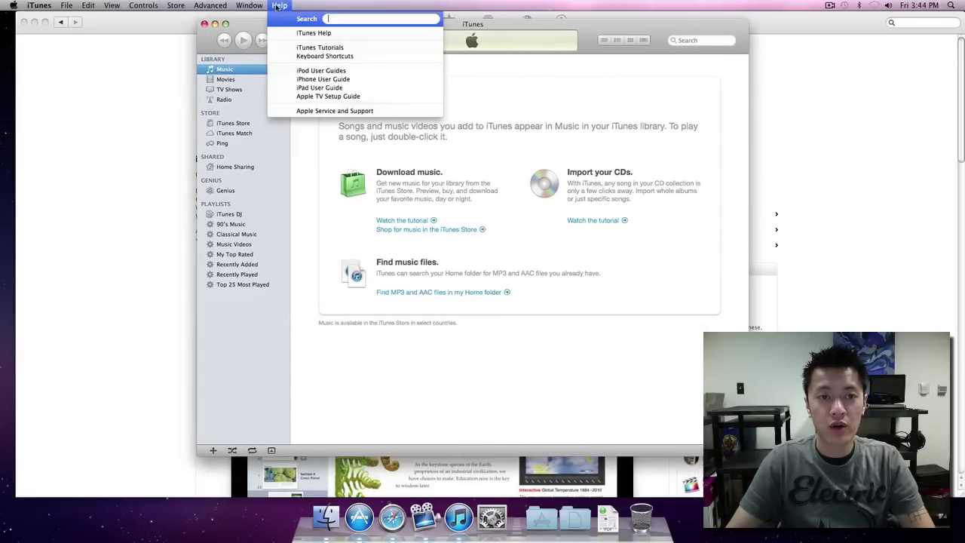
mouse_move(41, 7)
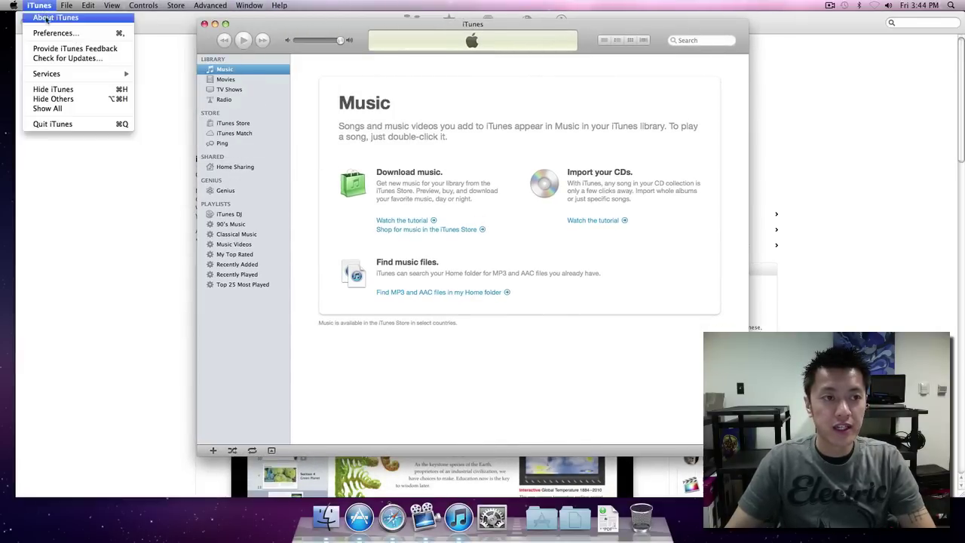
left_click(52, 19)
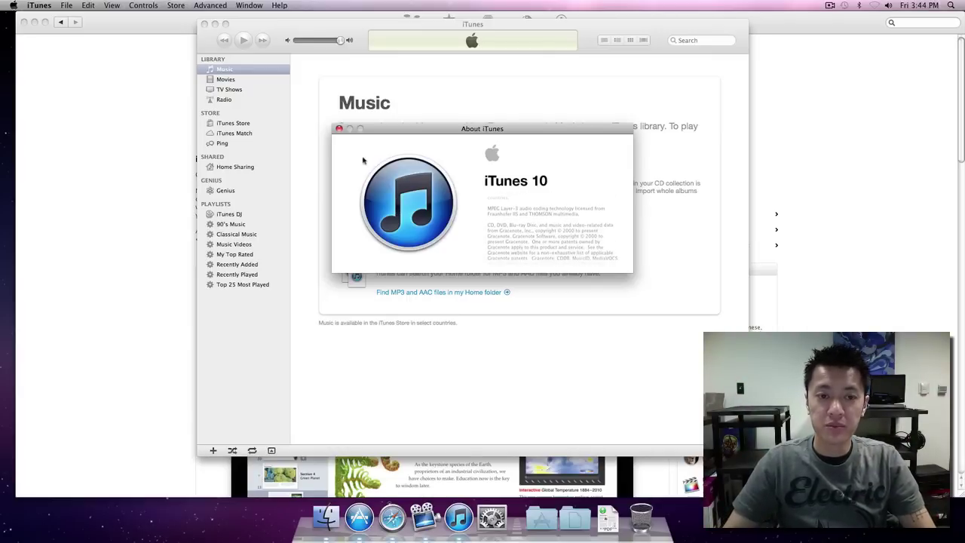
left_click(338, 129)
Check About This Mac for version 10.6.8 and its build number, then run Software Update.
left_click(13, 5)
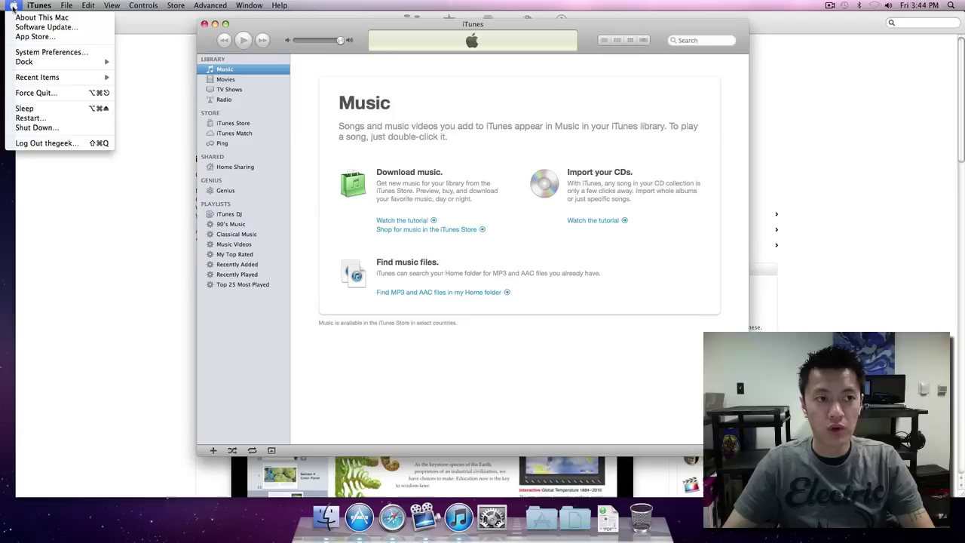
left_click(28, 17)
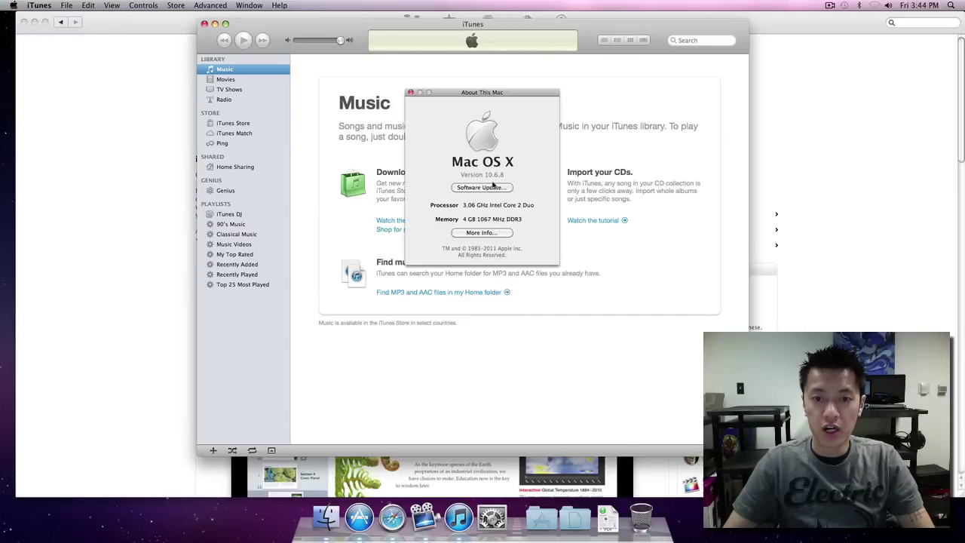
left_click(507, 179)
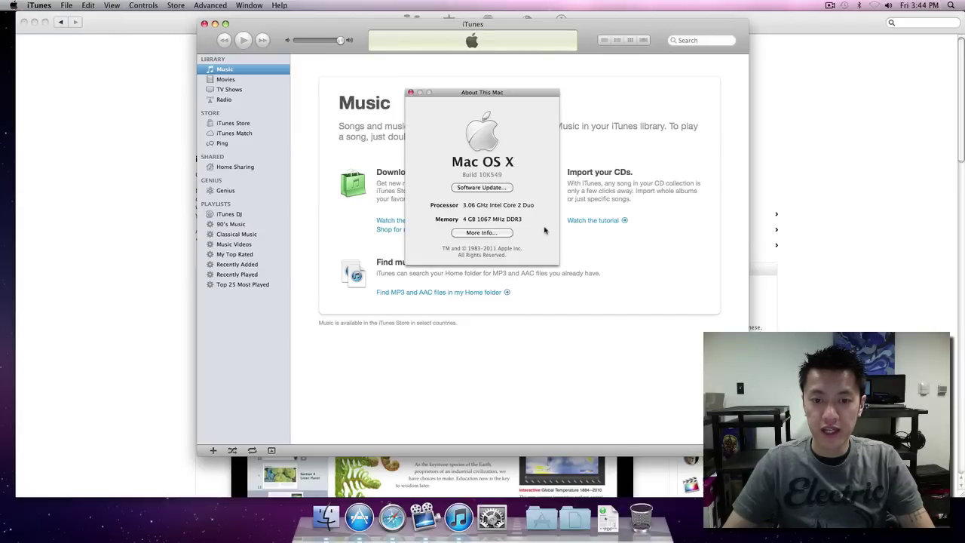
left_click(501, 177)
left_click(498, 179)
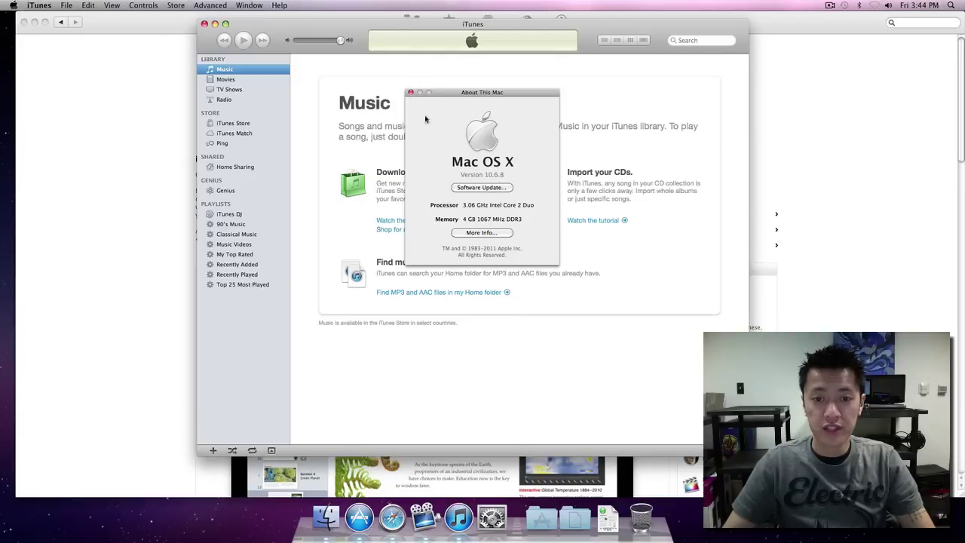
left_click(494, 187)
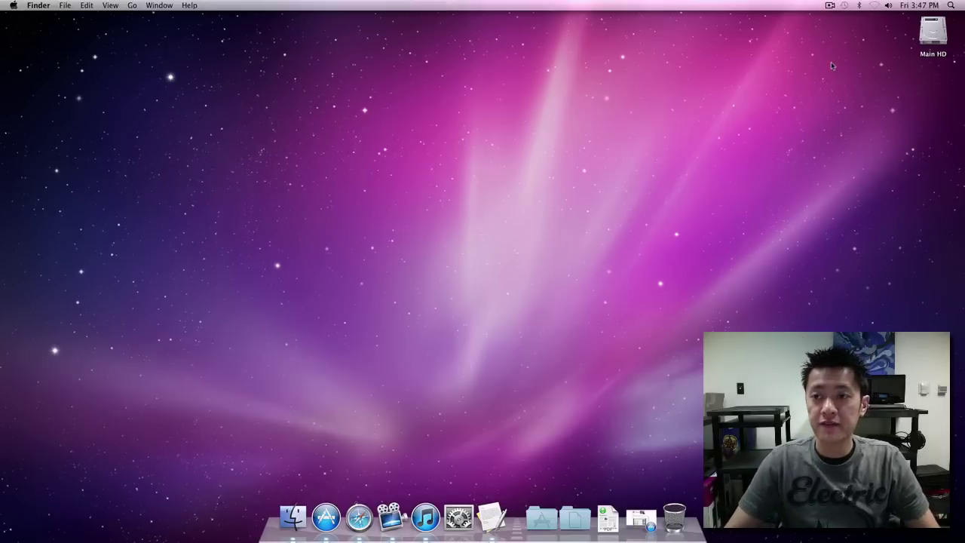
Navigate to Main HD > System > Library > CoreServices.
double_click(933, 34)
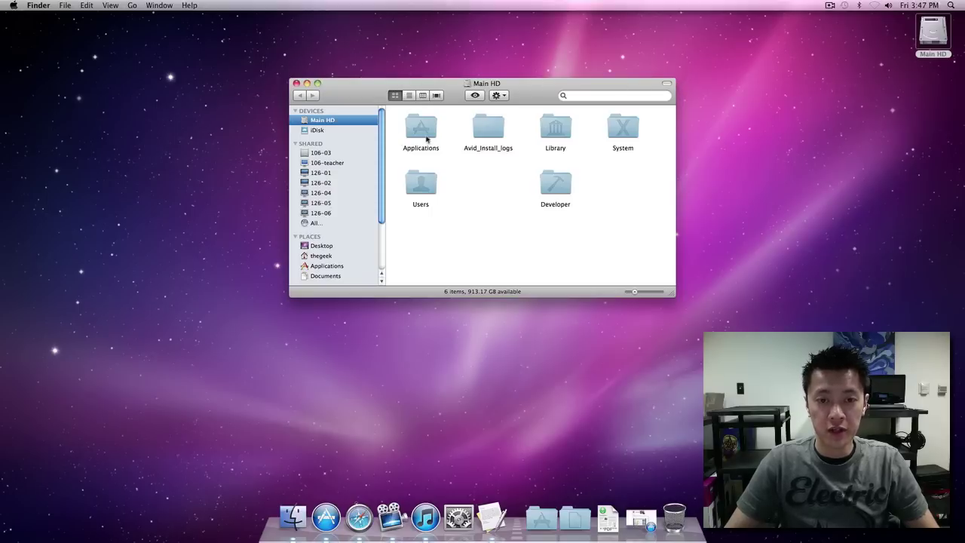
double_click(620, 129)
double_click(424, 128)
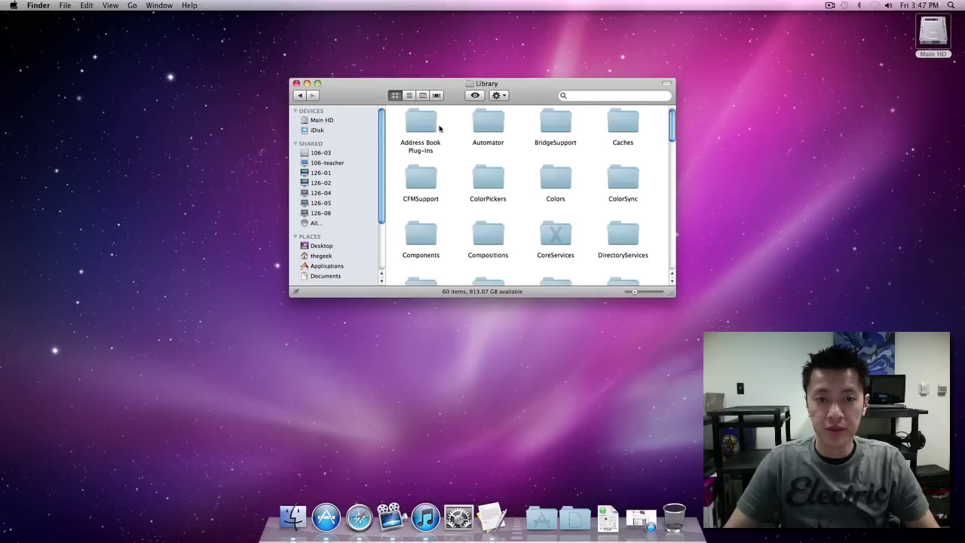
scroll(541, 193, "down", 3)
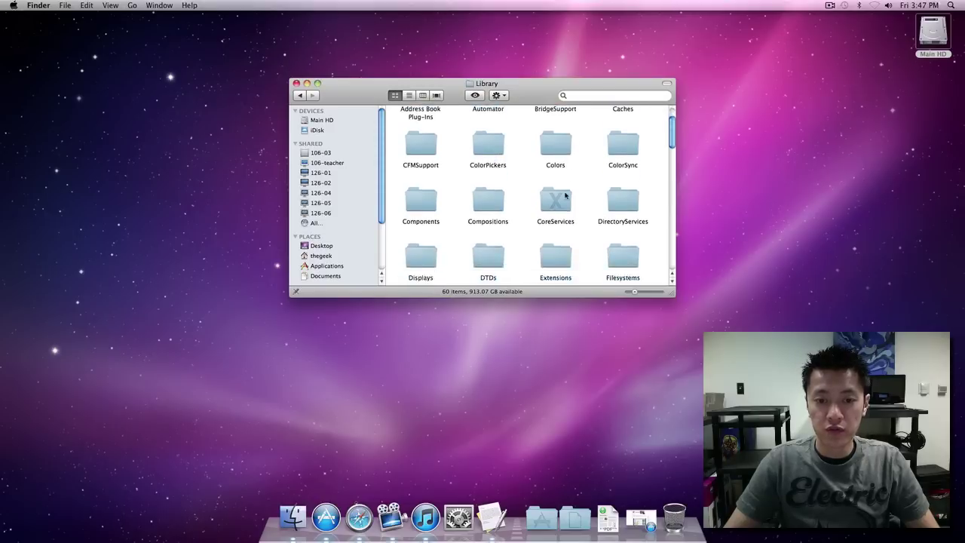
double_click(558, 173)
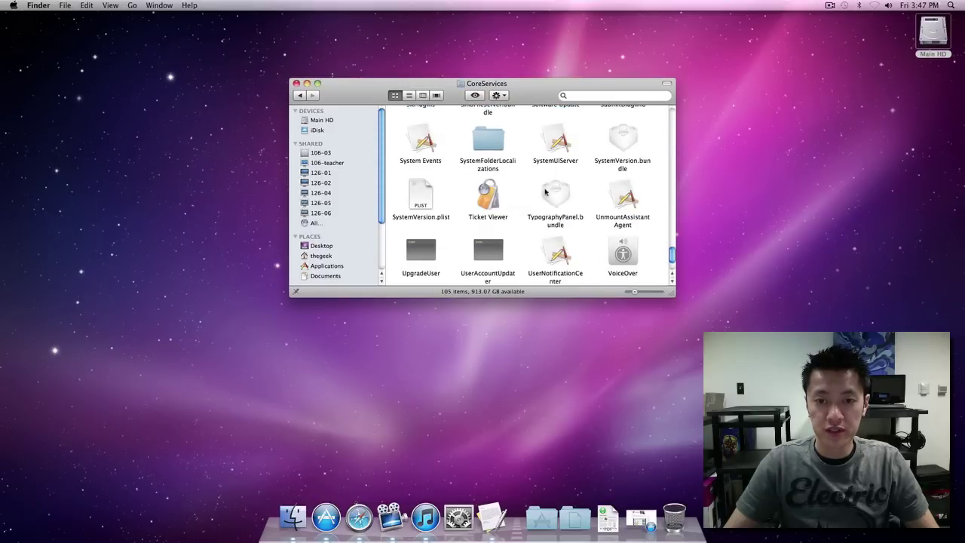
scroll(535, 195, "down", 2)
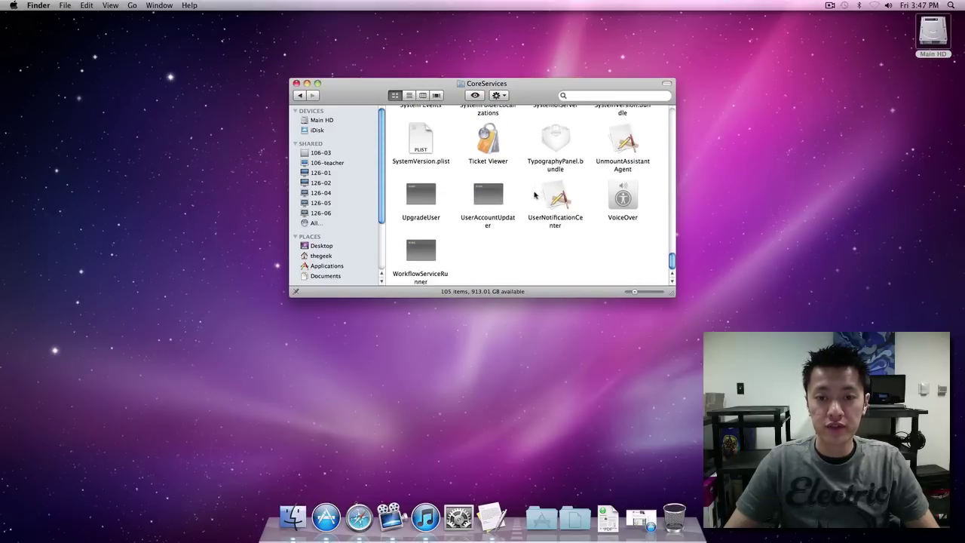
scroll(535, 195, "up", 4)
scroll(521, 190, "down", 4)
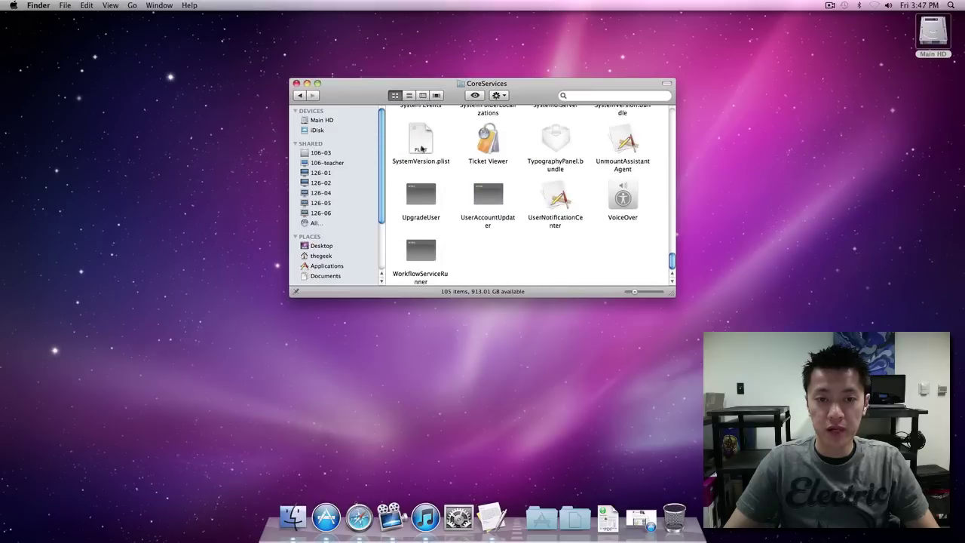
Switch CoreServices to List view and copy SystemVersion.plist.
left_click(408, 95)
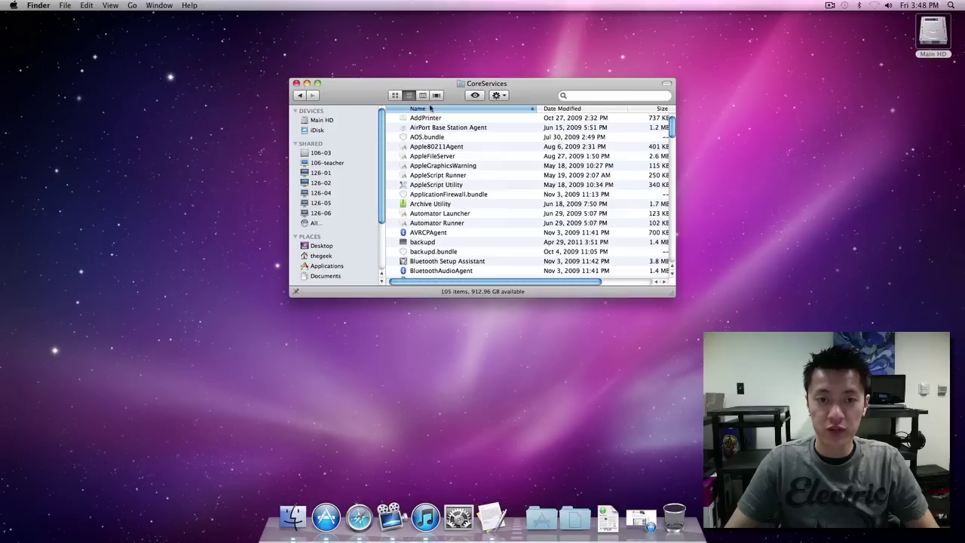
scroll(442, 164, "down", 15)
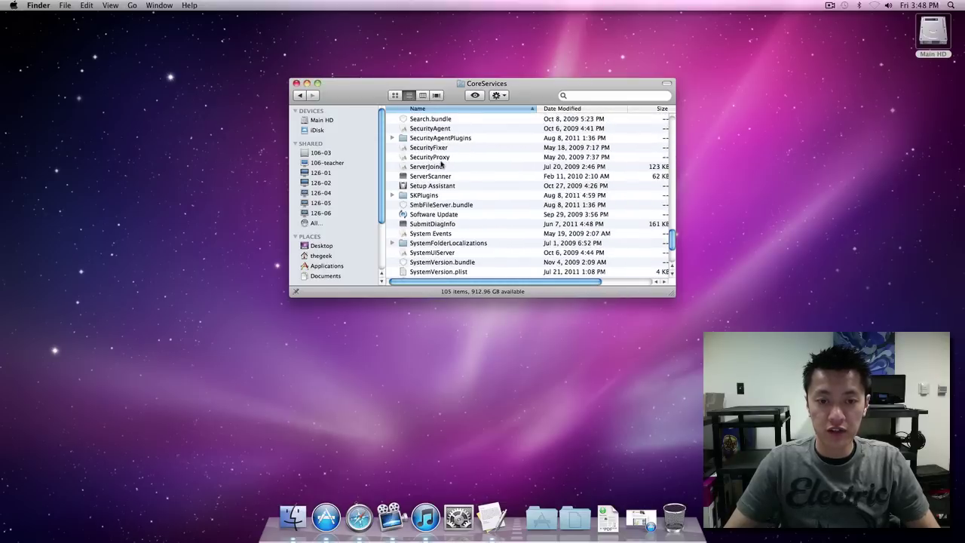
scroll(456, 218, "down", 1)
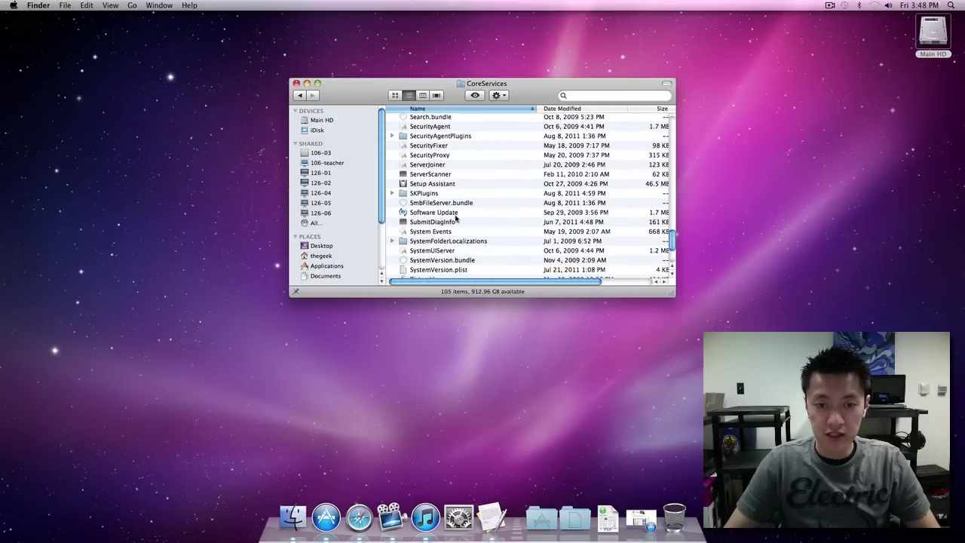
scroll(466, 267, "down", 1)
left_click(462, 266)
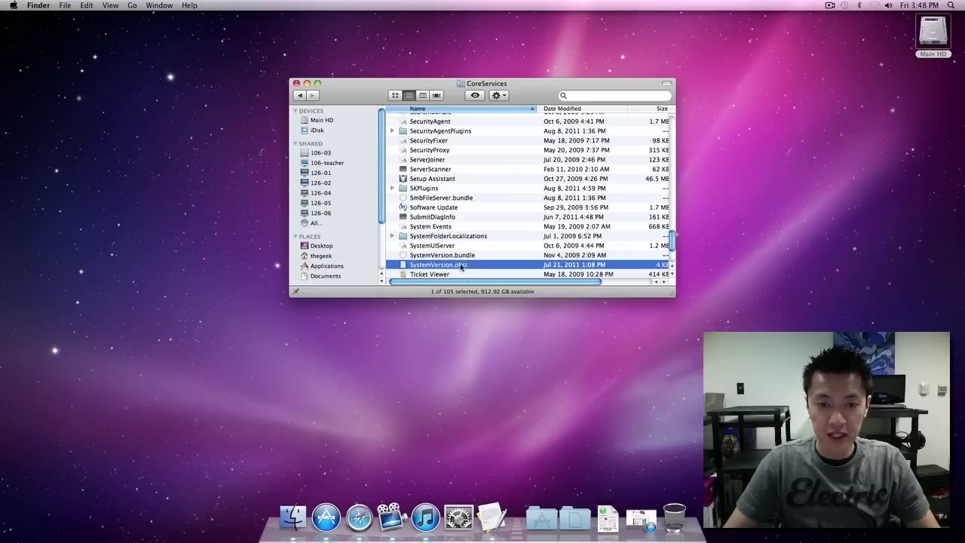
right_click(435, 268)
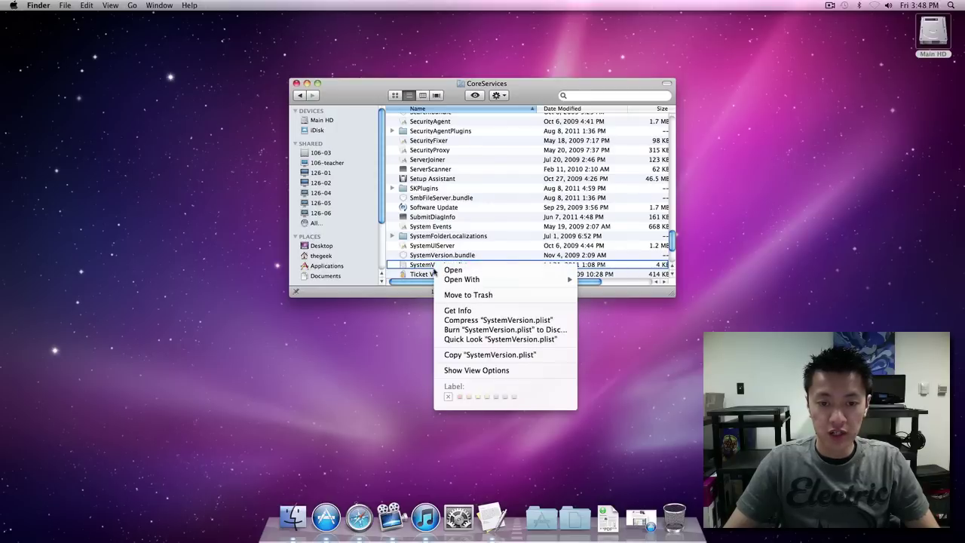
left_click(474, 355)
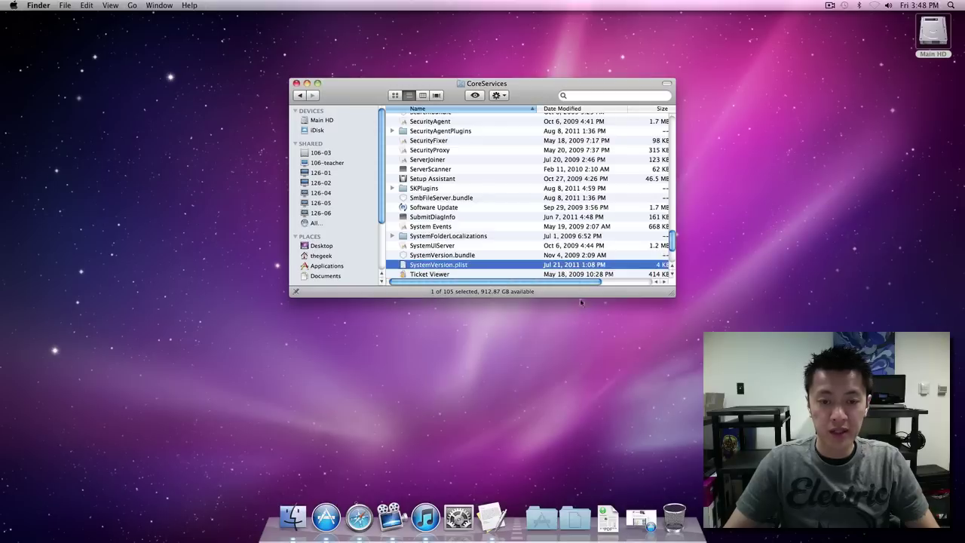
Paste the copied SystemVersion.plist onto the desktop.
right_click(770, 148)
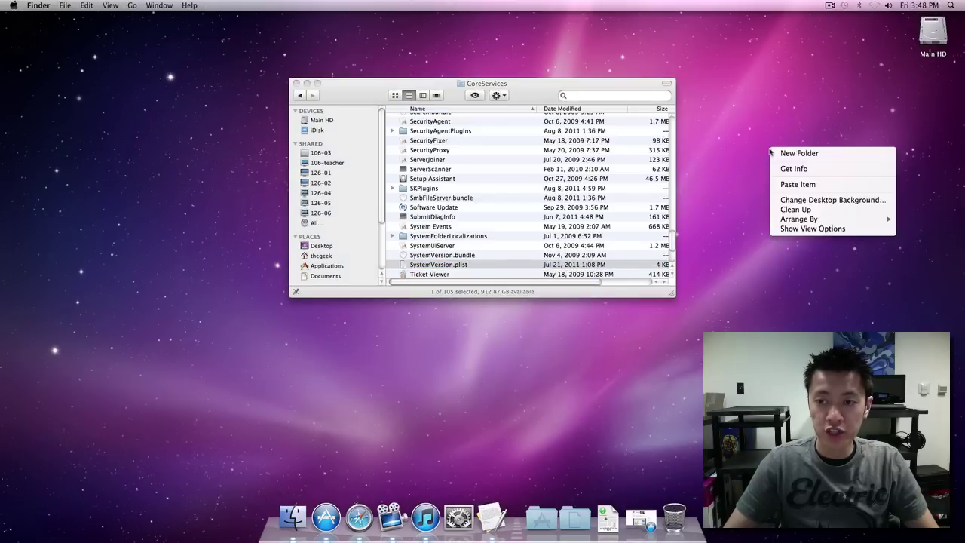
left_click(804, 185)
left_click_drag(932, 89, 769, 93)
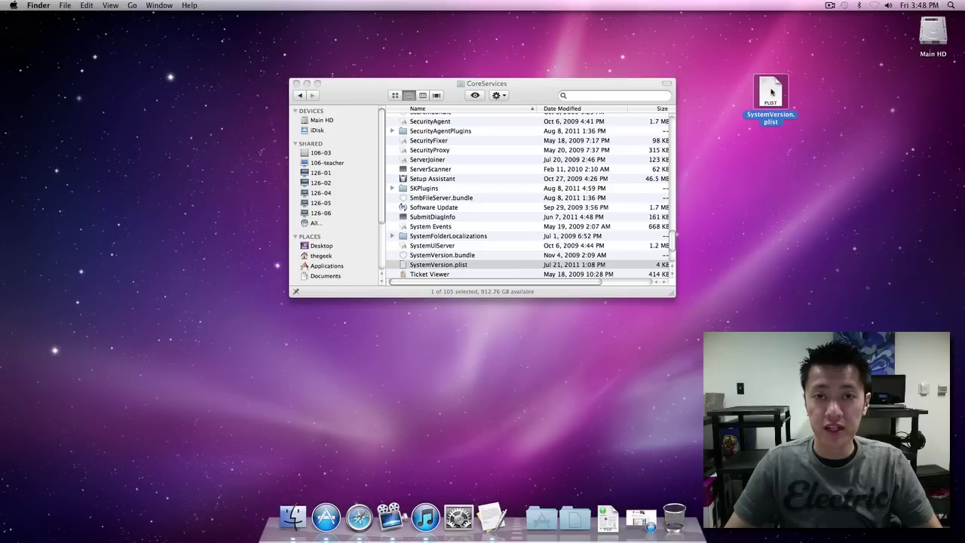
Open the desktop plist copy with TextEdit, set to always open with it, and dismiss the error.
right_click(771, 91)
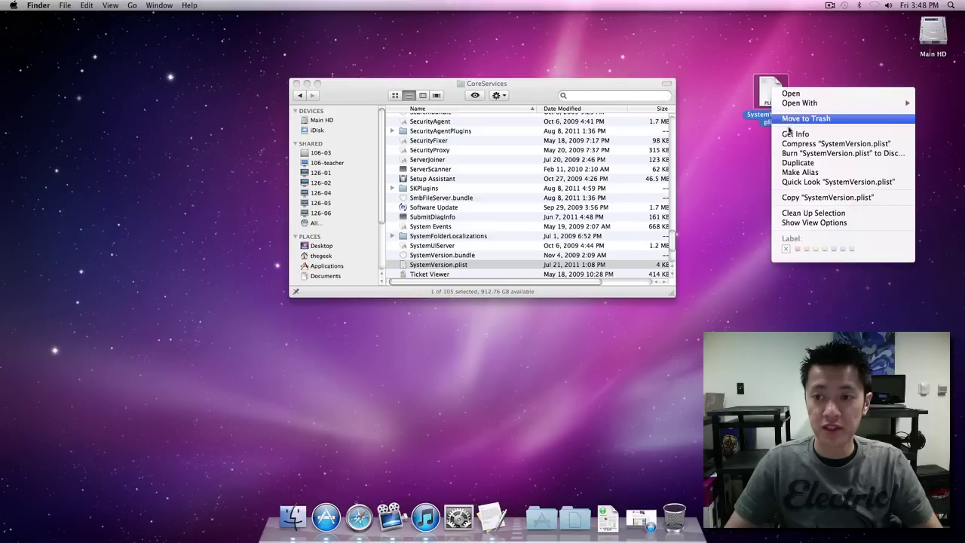
mouse_move(800, 102)
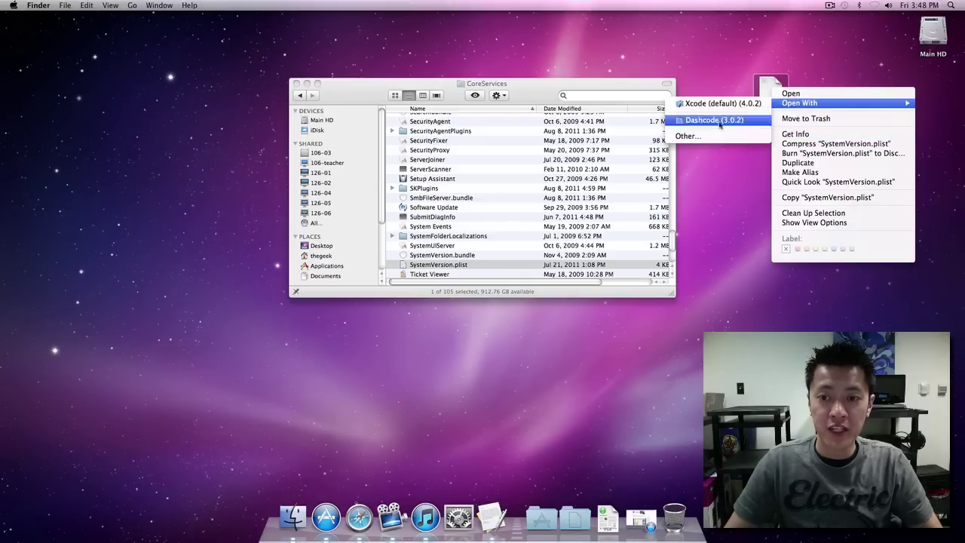
left_click(682, 136)
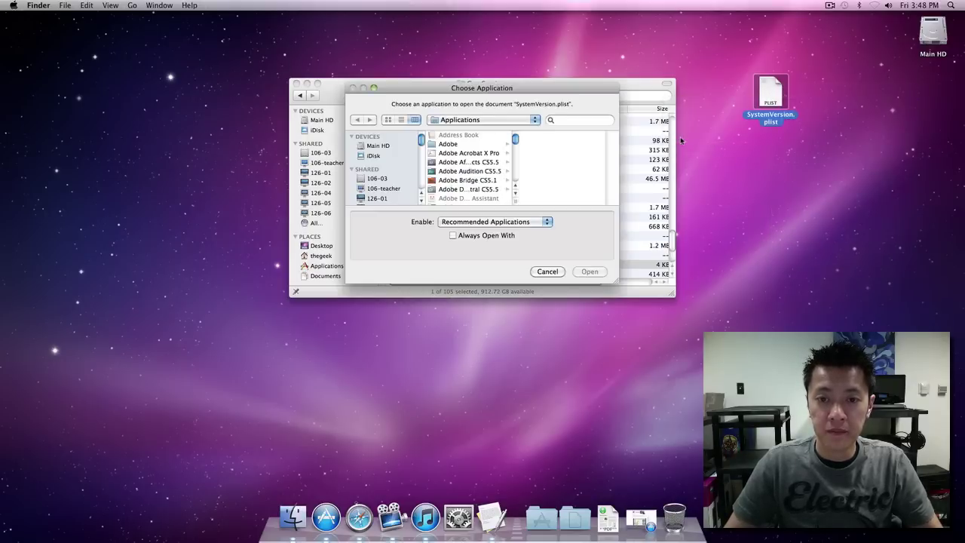
scroll(472, 180, "down", 20)
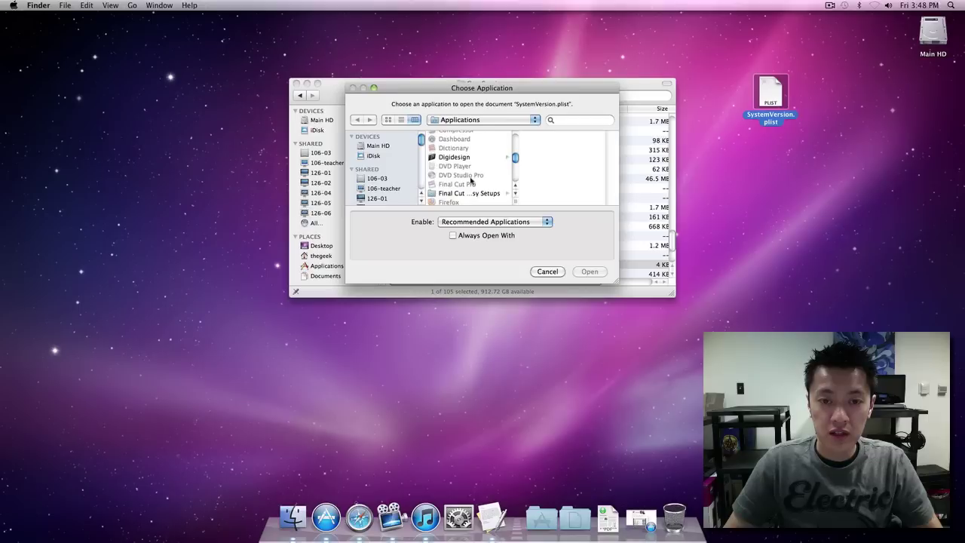
scroll(470, 180, "down", 2)
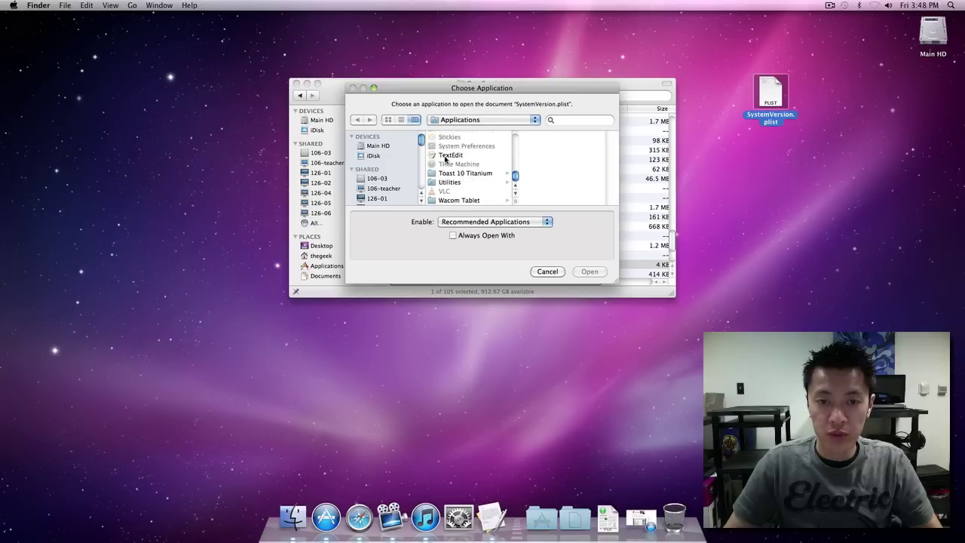
left_click(445, 155)
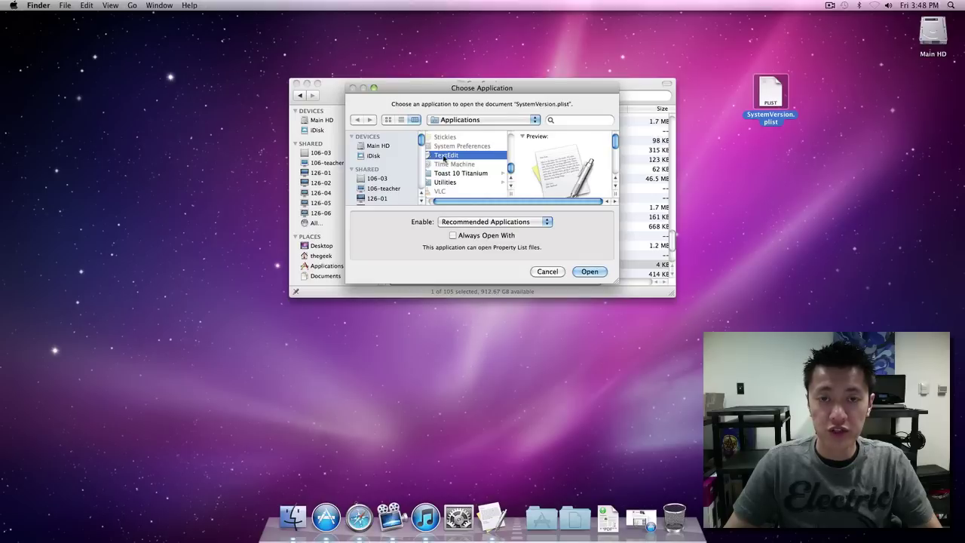
left_click(504, 236)
left_click(589, 272)
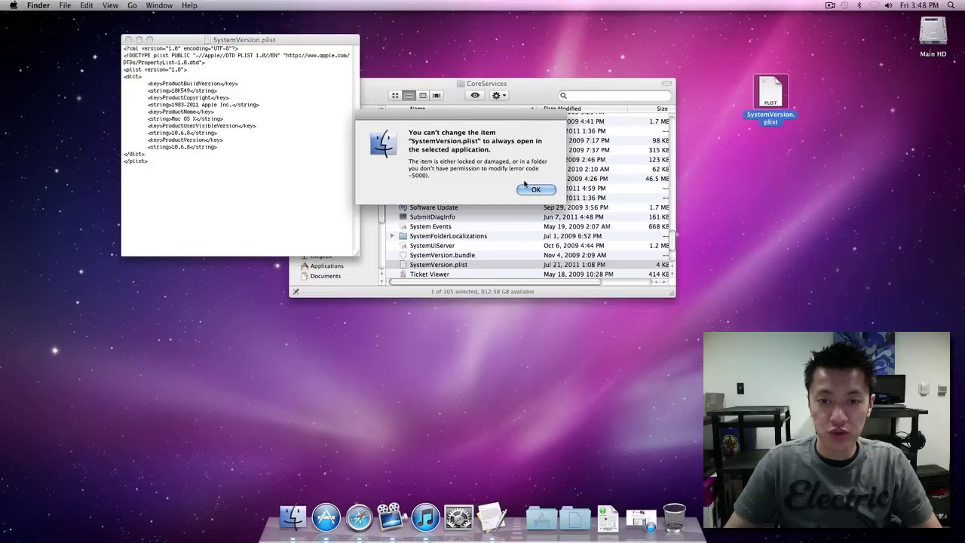
left_click(544, 190)
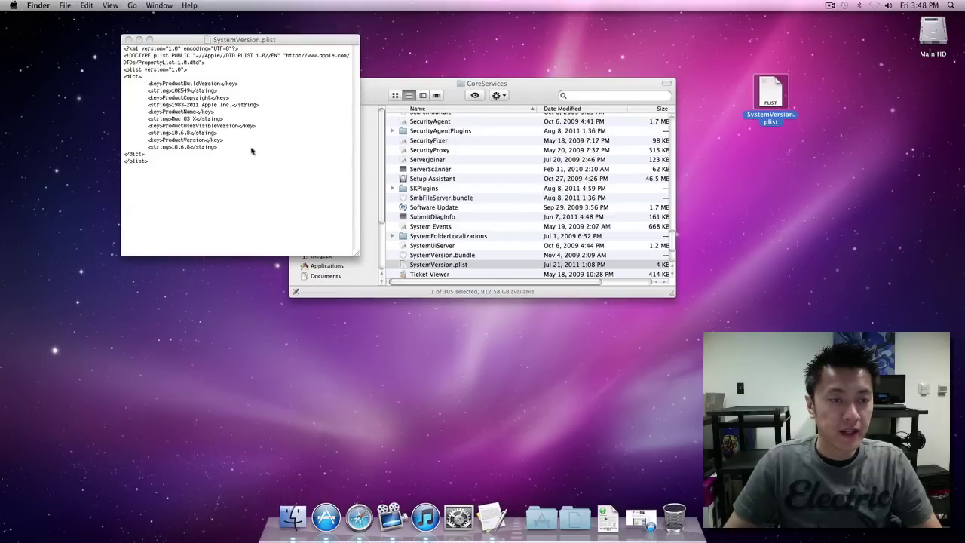
Replace 6.8 with 7.2 in the ProductUserVisibleVersion and ProductVersion strings.
left_click(162, 106)
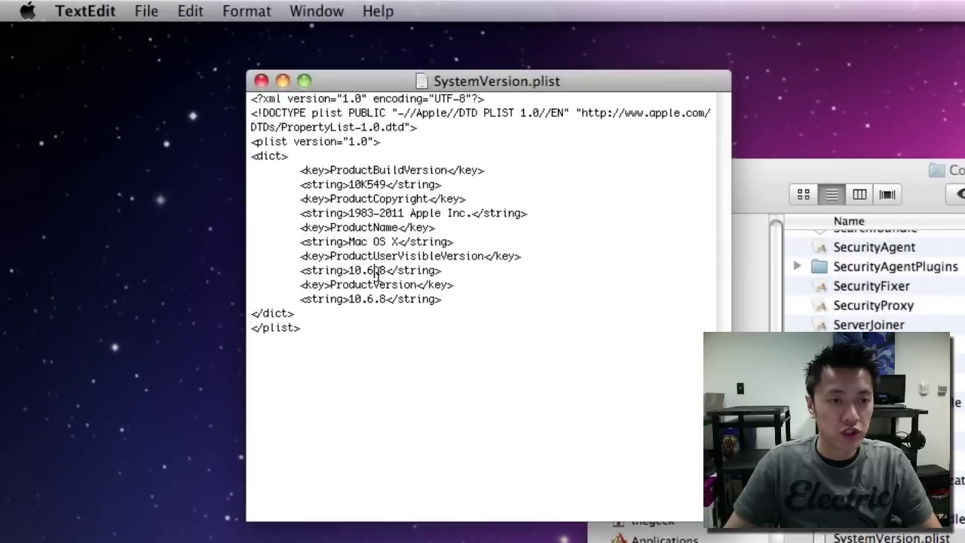
left_click_drag(386, 272, 368, 273)
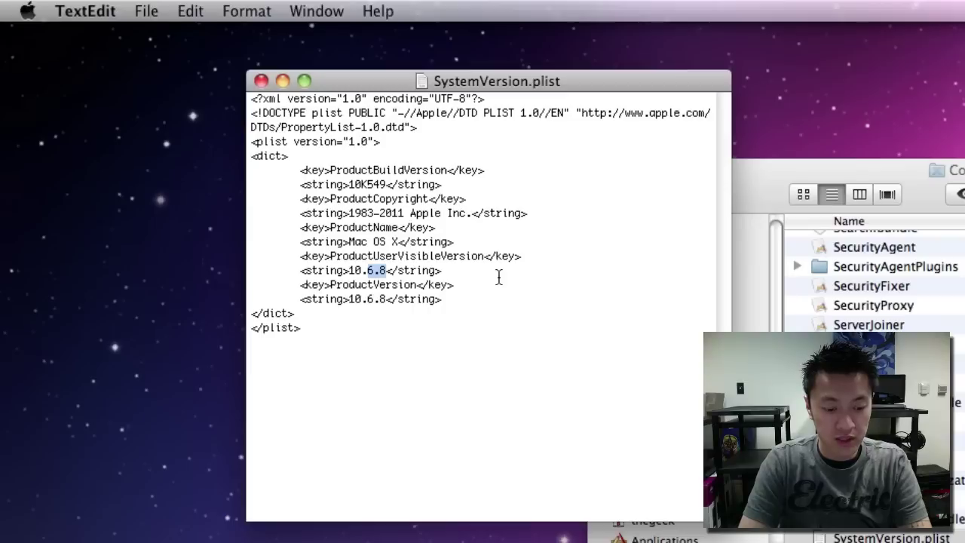
type("7.2")
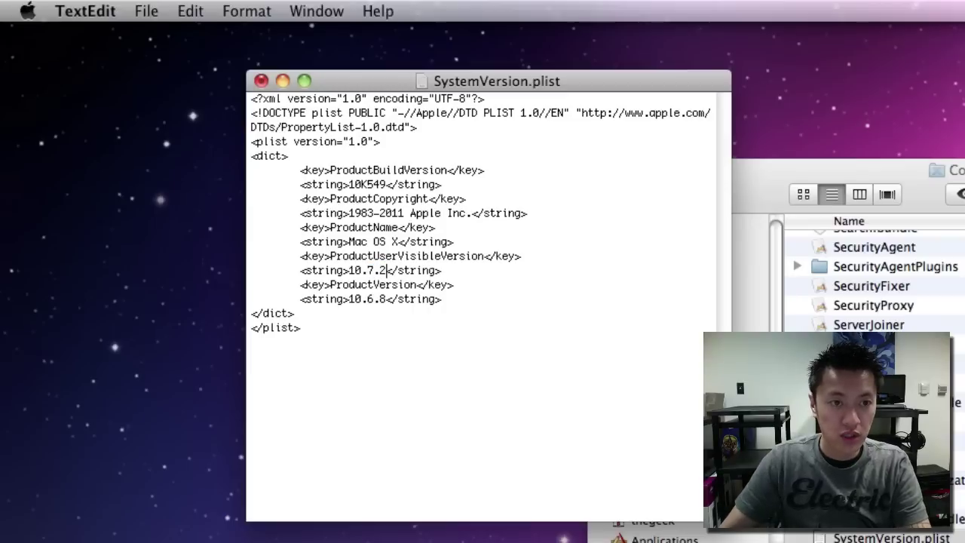
left_click_drag(387, 300, 367, 301)
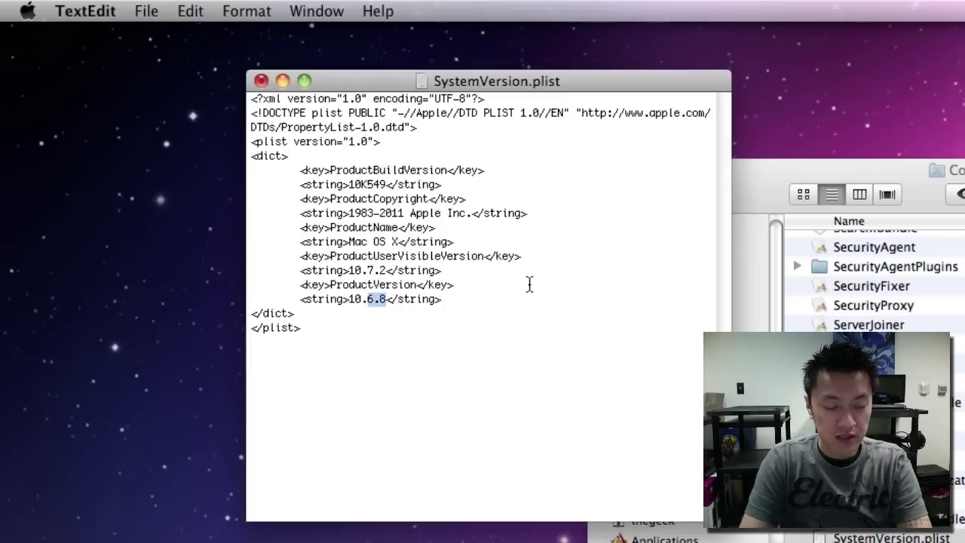
type("7.2")
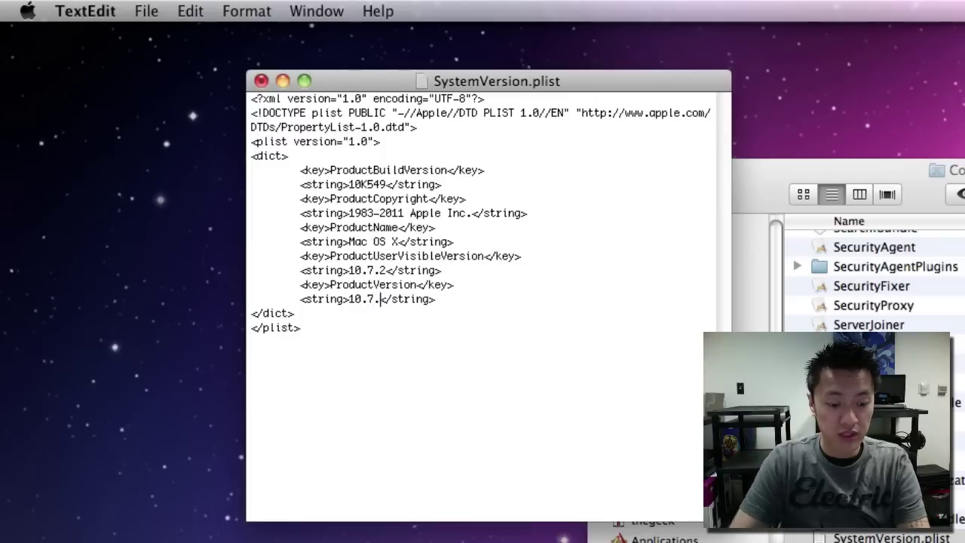
Save the edited plist, overwriting the locked file, and close the document.
left_click(263, 82)
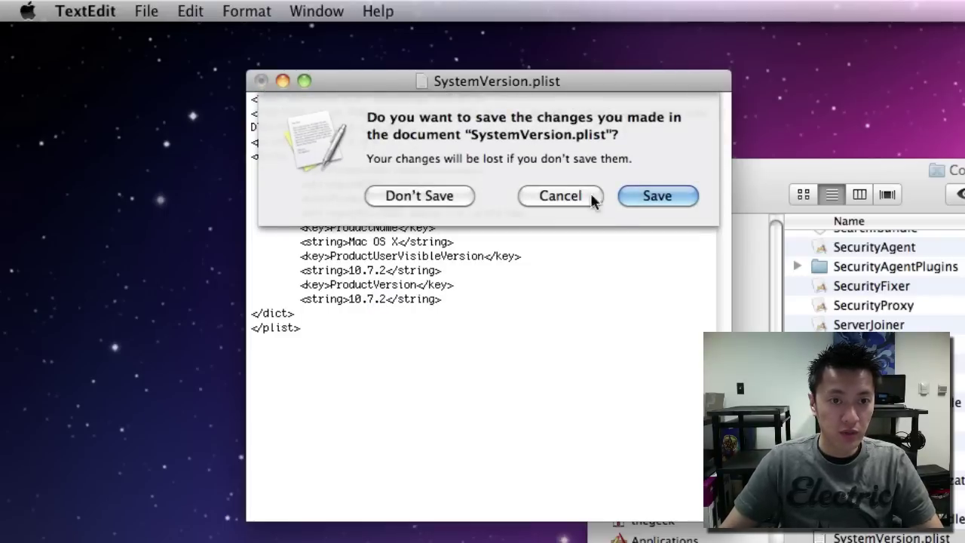
left_click(658, 197)
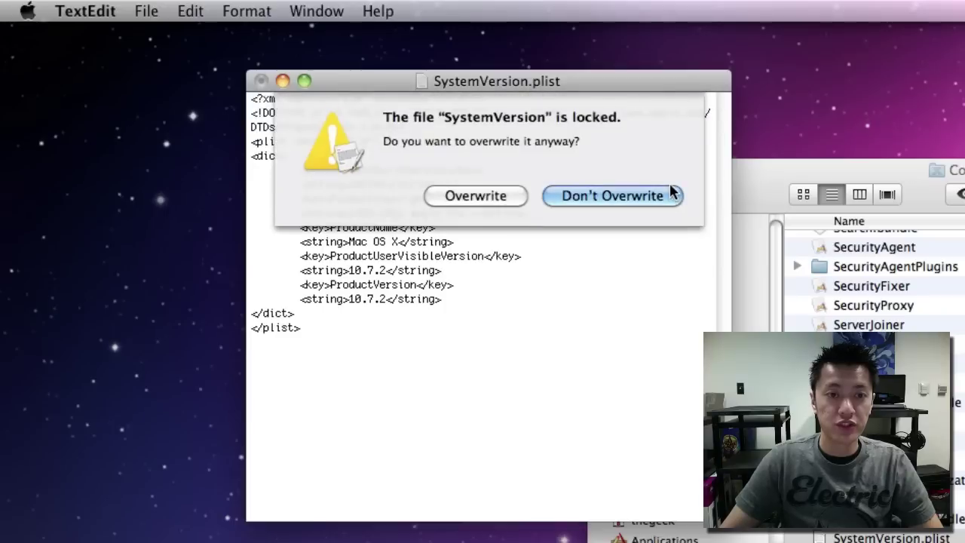
left_click(486, 197)
key("super+w")
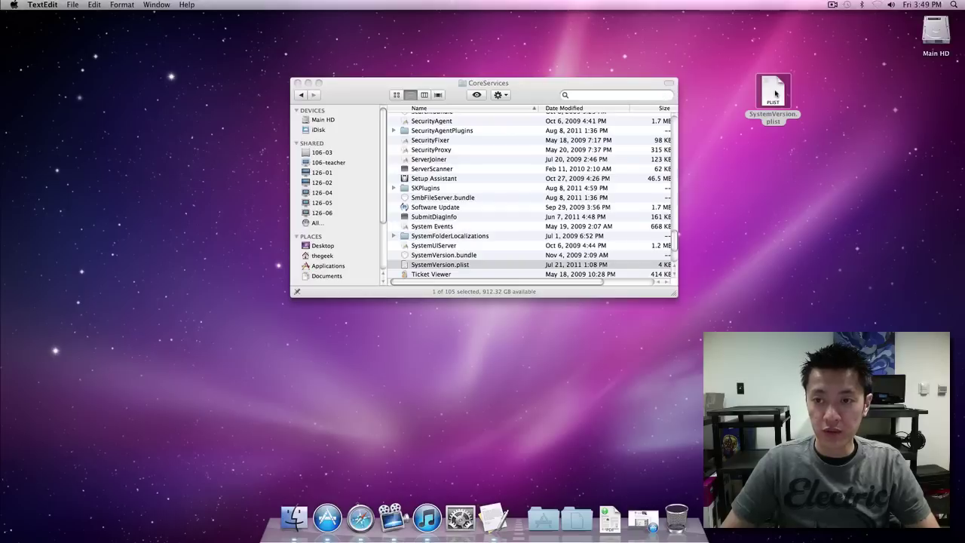
Move the edited plist into CoreServices, replacing the original after entering the admin password.
left_click_drag(775, 93, 493, 266)
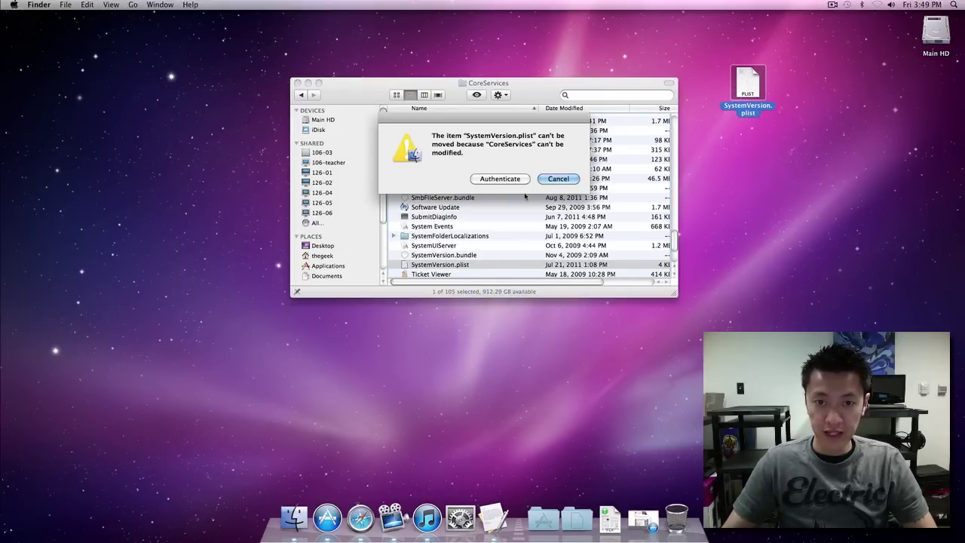
left_click(498, 180)
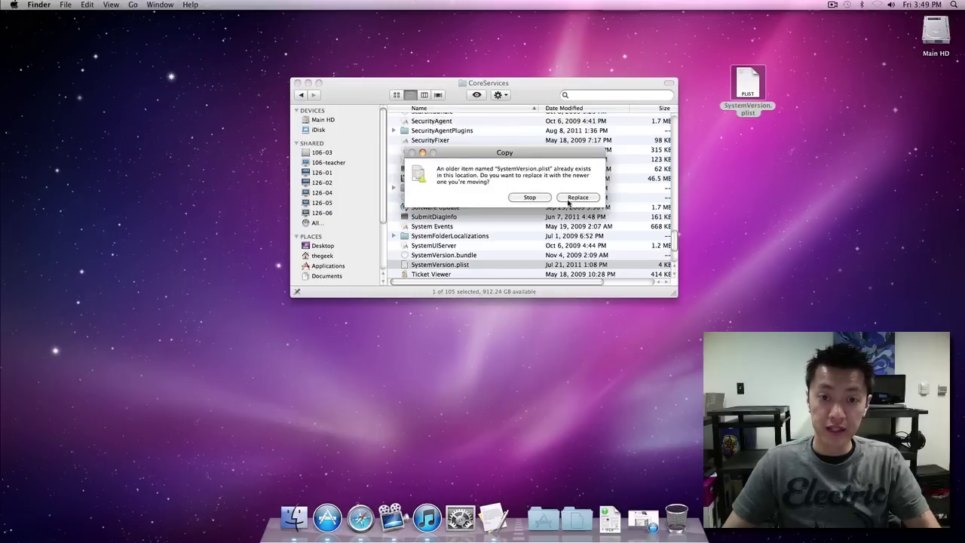
left_click(578, 198)
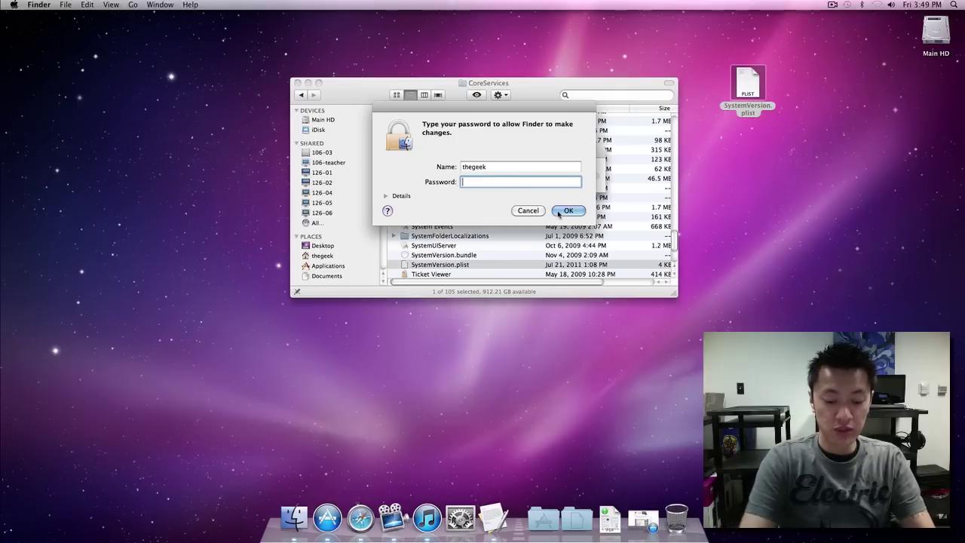
type("•••••••")
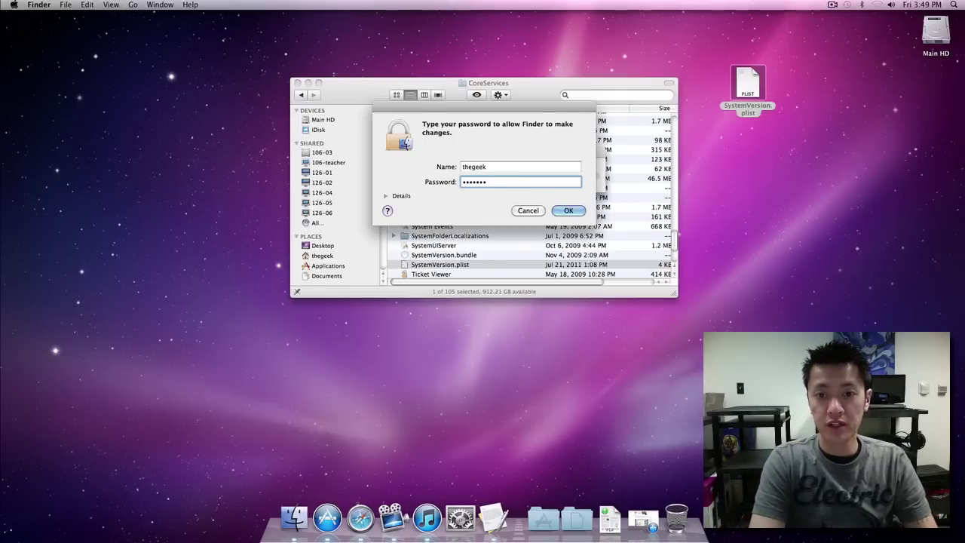
left_click(559, 212)
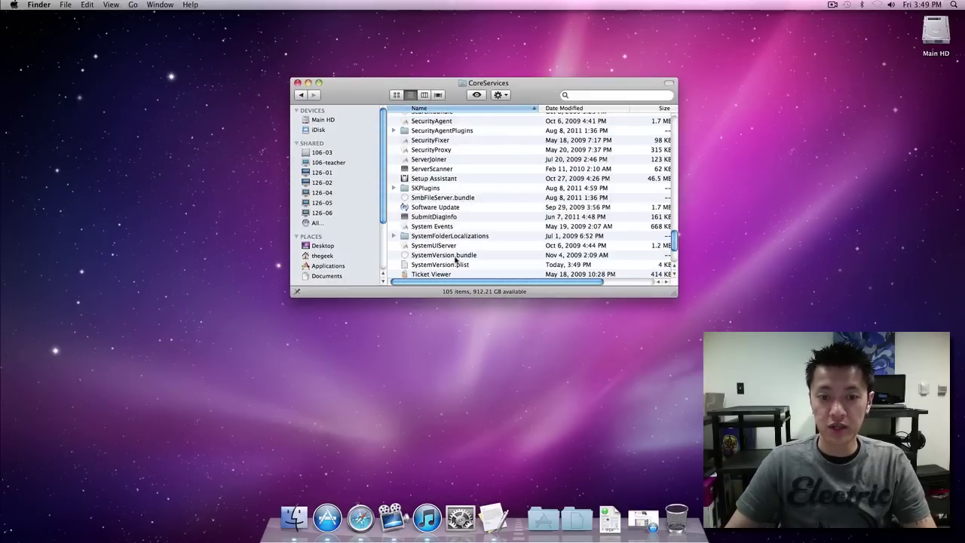
scroll(455, 260, "down", 3)
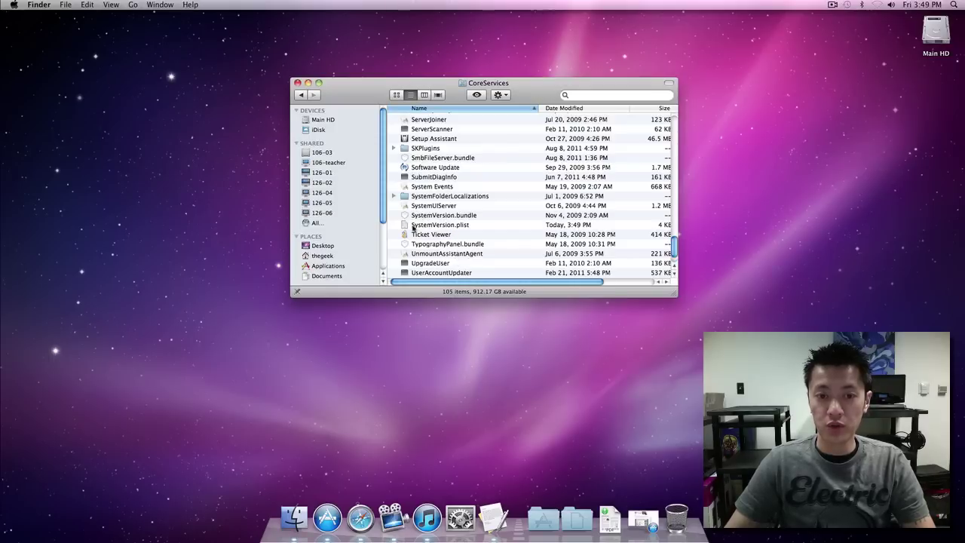
left_click(413, 226)
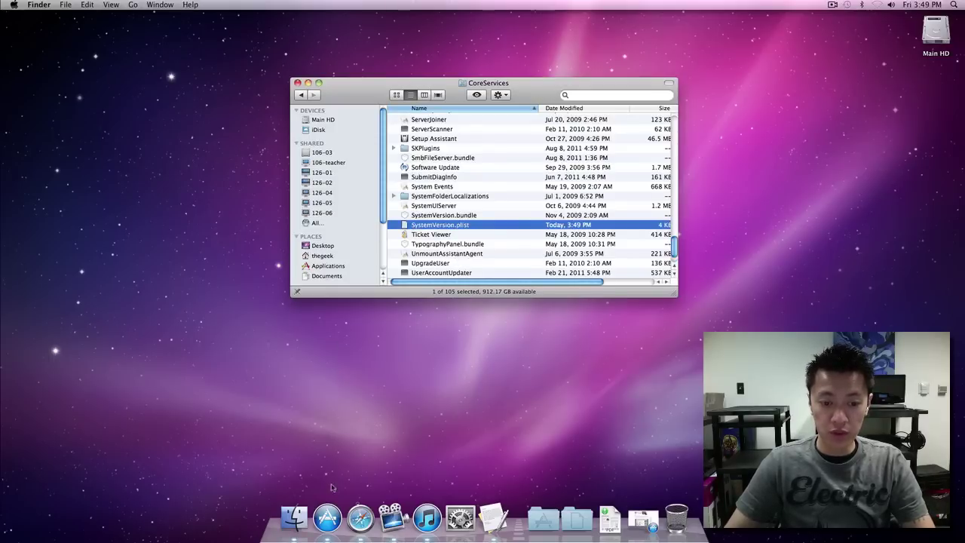
Install the free iBooks Author from the App Store, then quit App Store.
left_click(327, 518)
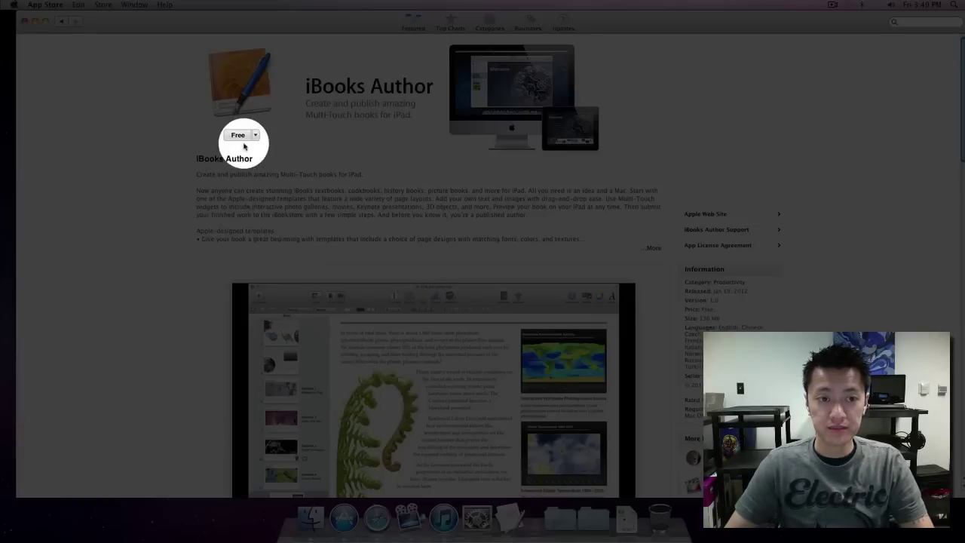
left_click(241, 136)
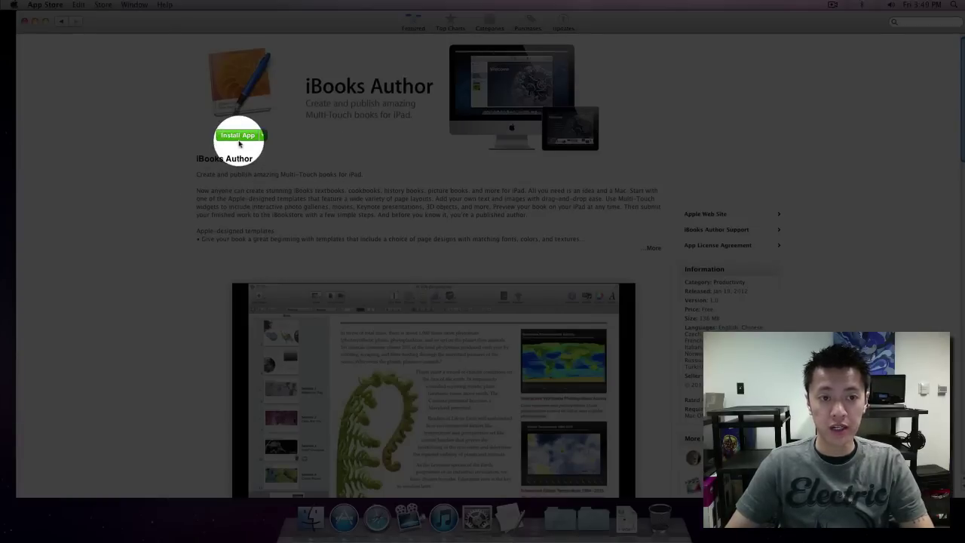
left_click(238, 137)
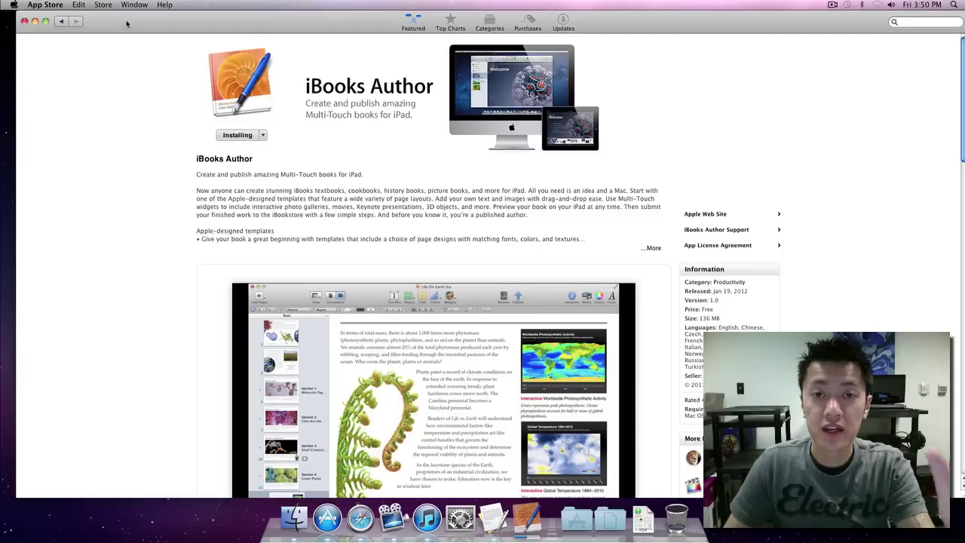
left_click(45, 5)
left_click(68, 83)
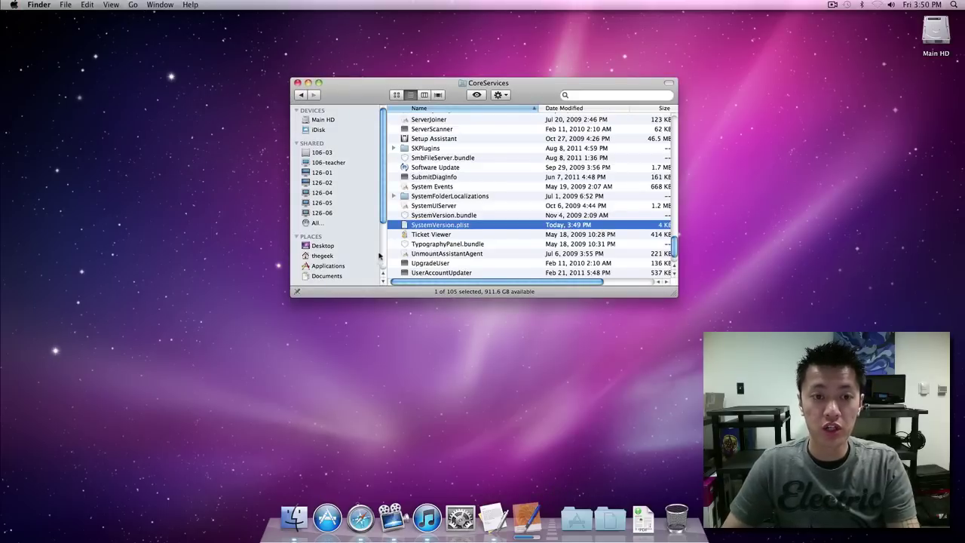
Show the package contents of iBooks Author in the Applications folder.
left_click(318, 122)
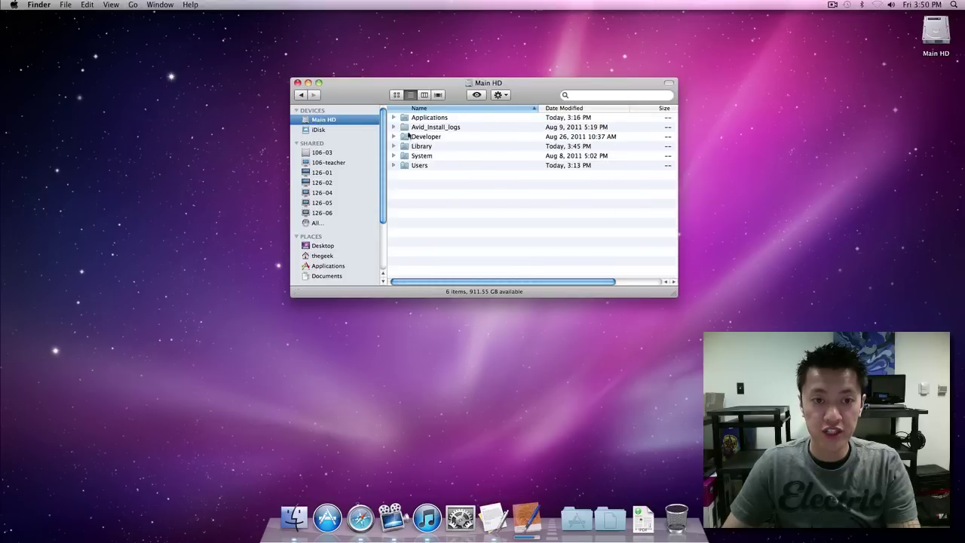
double_click(403, 119)
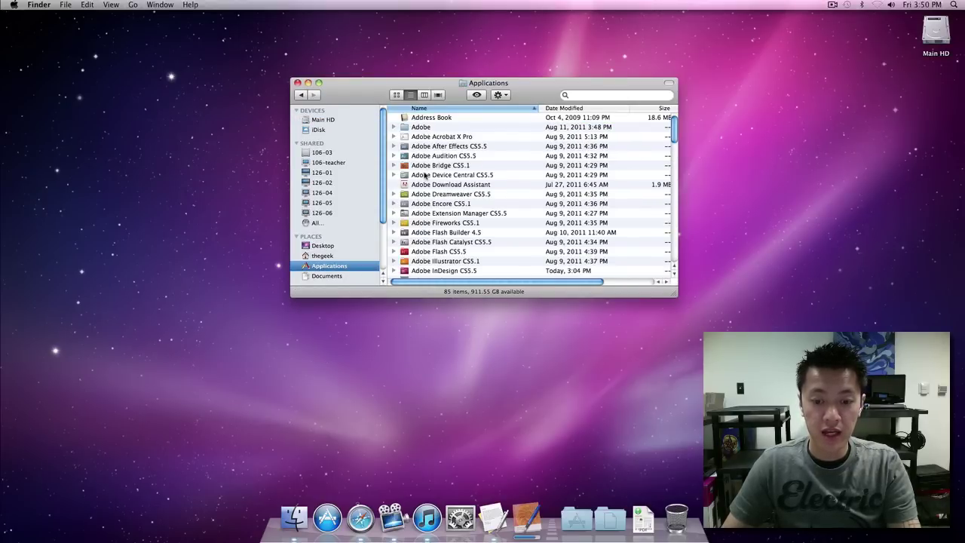
scroll(424, 174, "down", 6)
scroll(425, 175, "down", 5)
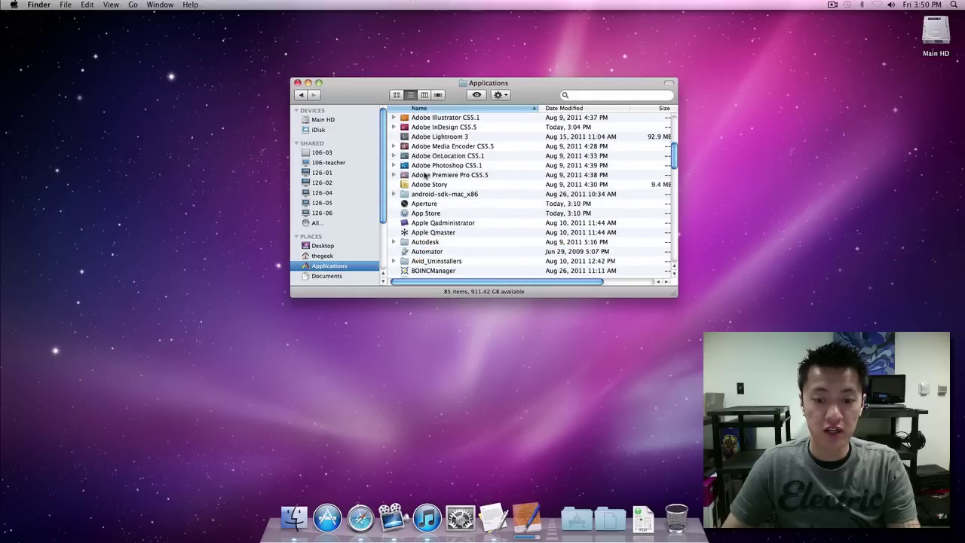
scroll(425, 175, "down", 3)
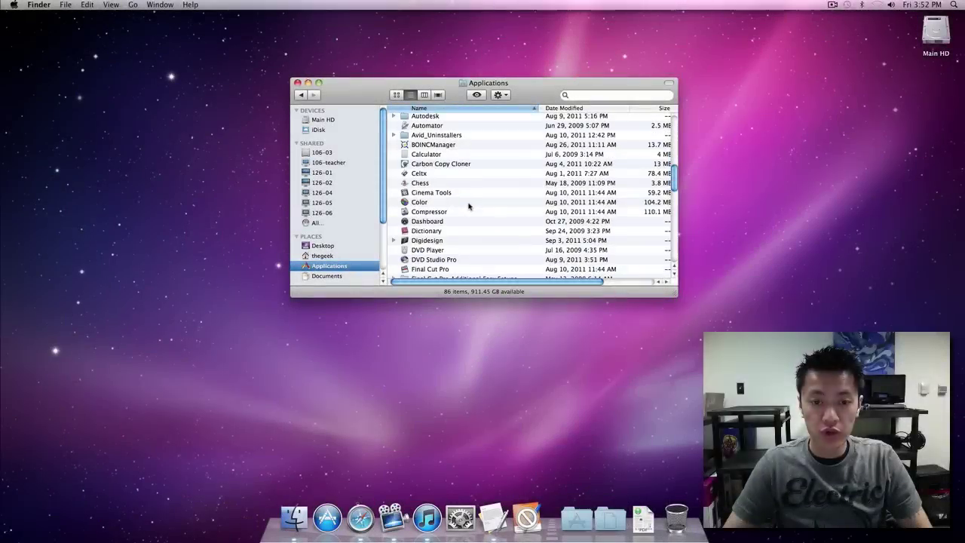
scroll(469, 205, "down", 5)
scroll(468, 205, "down", 1)
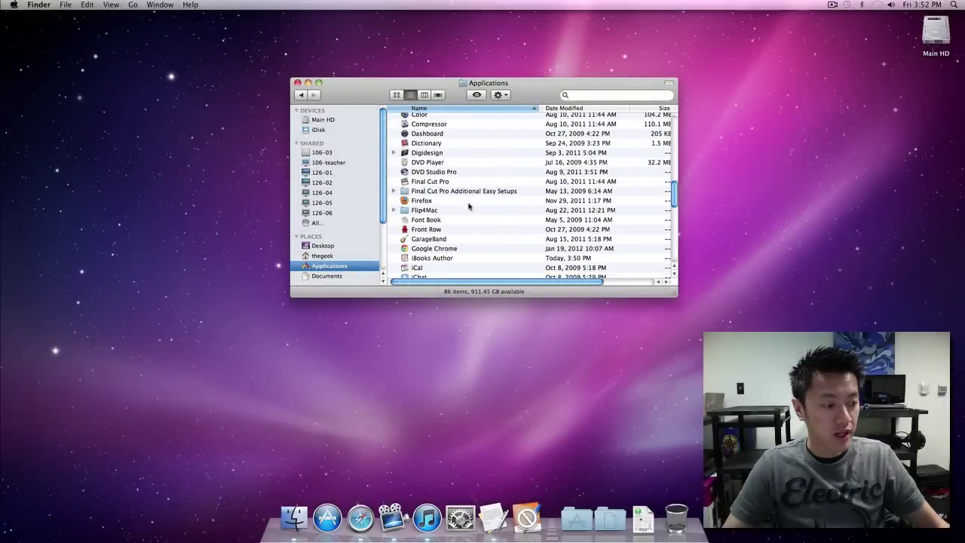
left_click(417, 261)
right_click(417, 261)
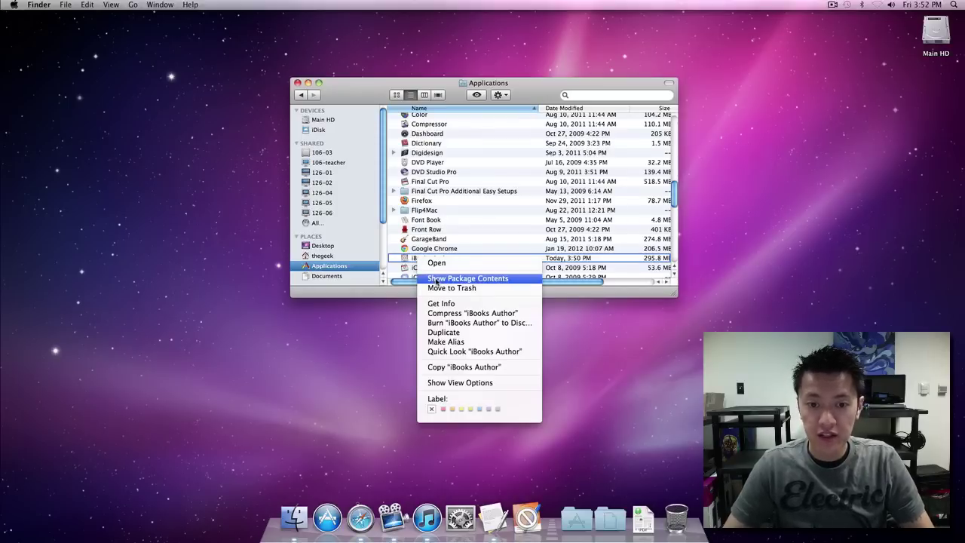
left_click(435, 279)
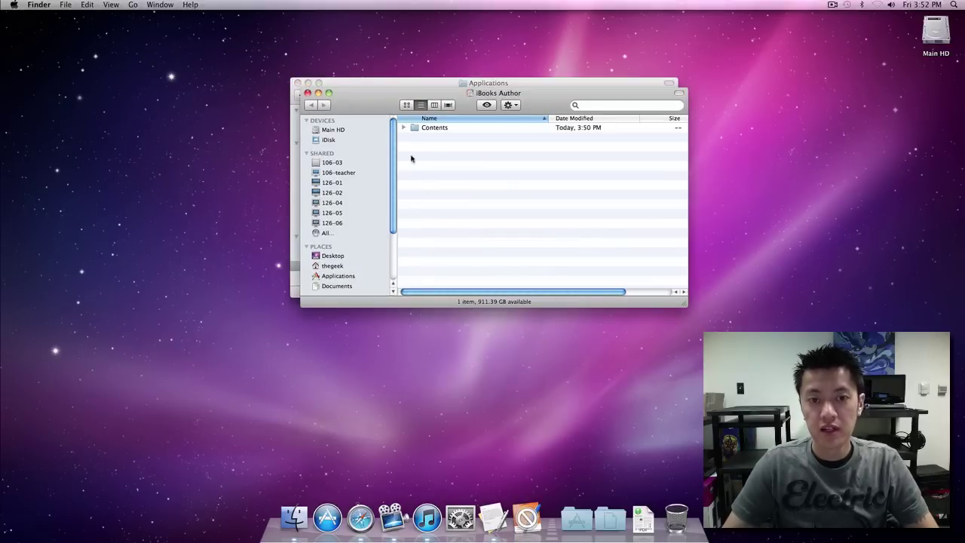
In Contents, choose TextEdit to always open Info.plist.
double_click(417, 130)
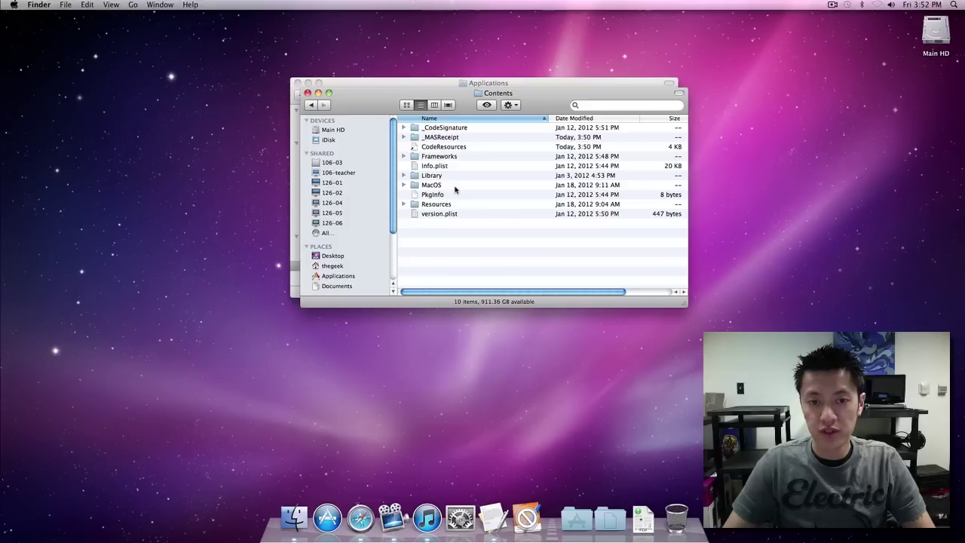
right_click(423, 167)
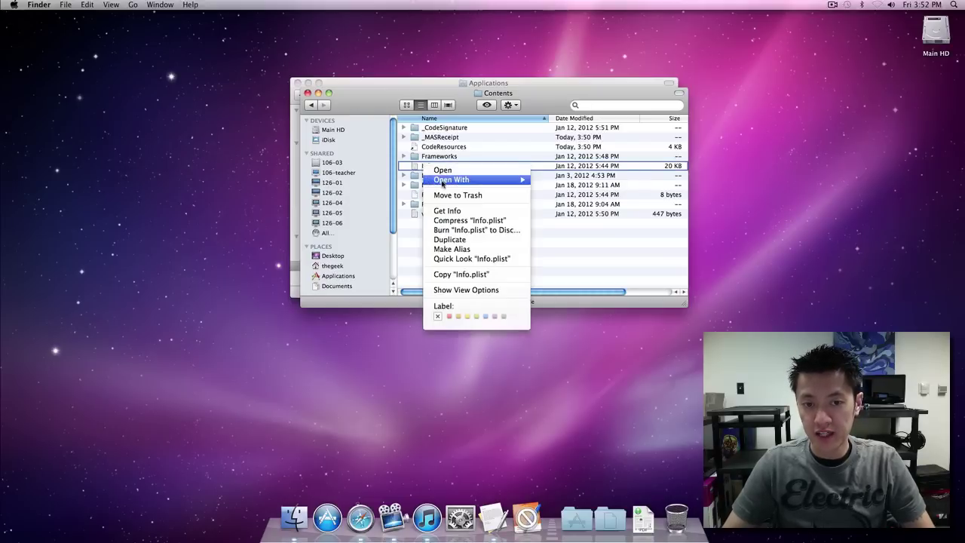
mouse_move(453, 179)
left_click(541, 216)
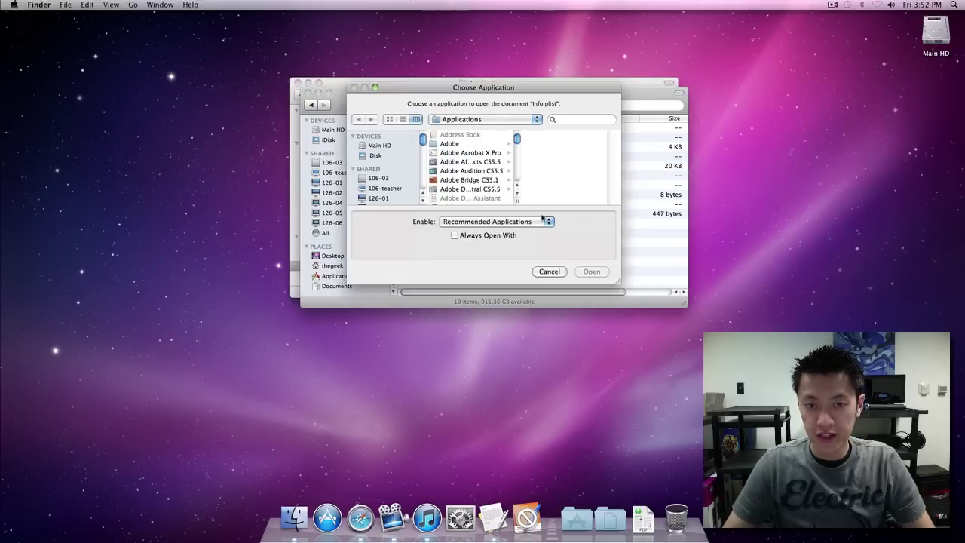
scroll(486, 169, "down", 10)
scroll(487, 169, "down", 5)
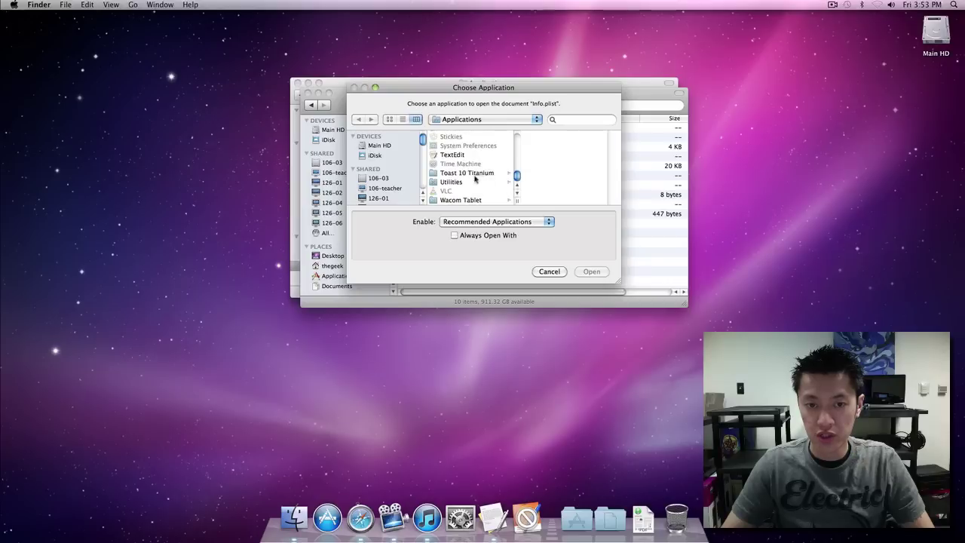
left_click(460, 155)
left_click(455, 236)
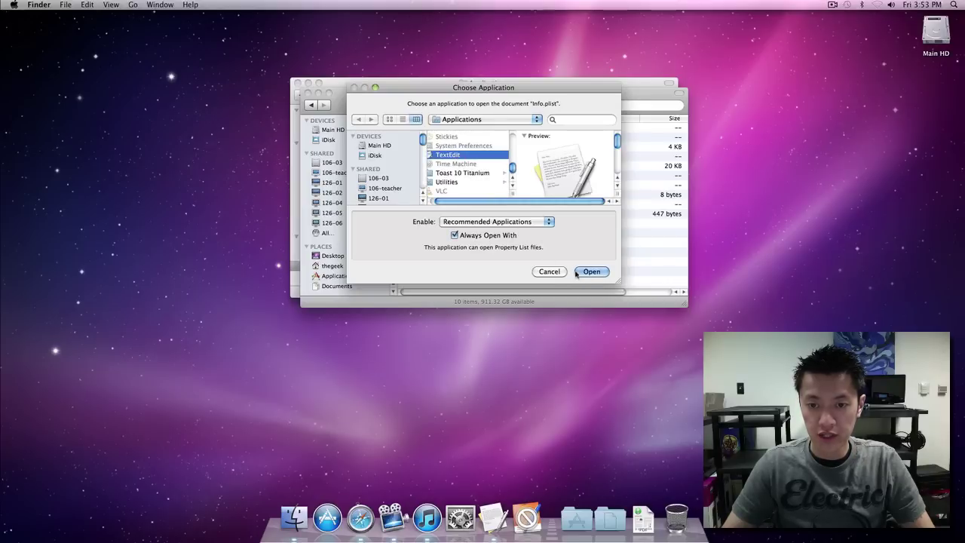
Open Info.plist in TextEdit and find the 10.7.2 version string.
left_click(580, 272)
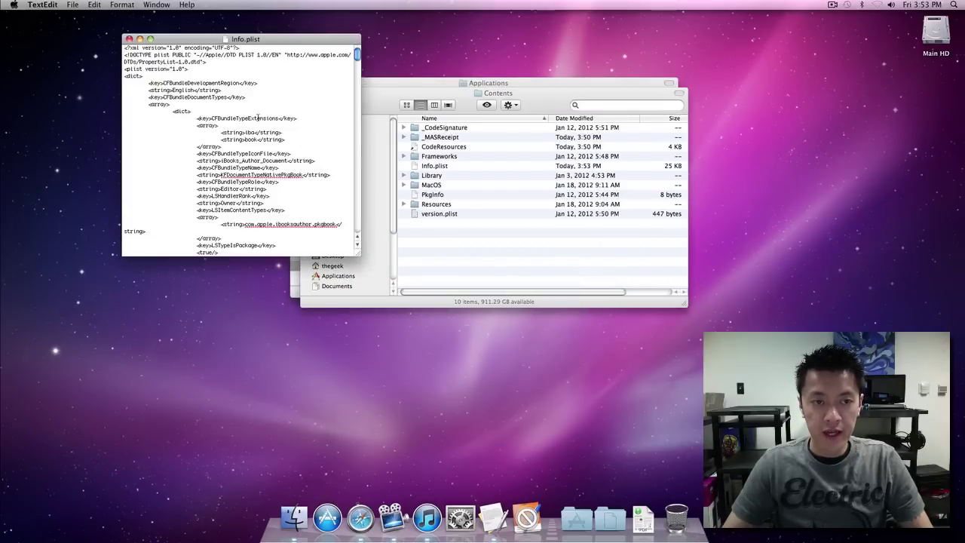
scroll(258, 117, "down", 3)
scroll(258, 117, "down", 15)
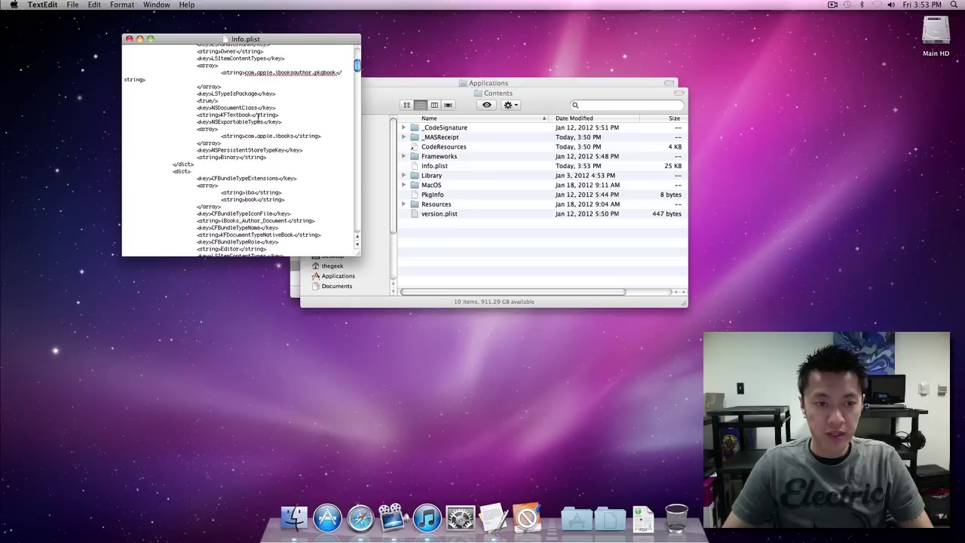
scroll(258, 119, "down", 15)
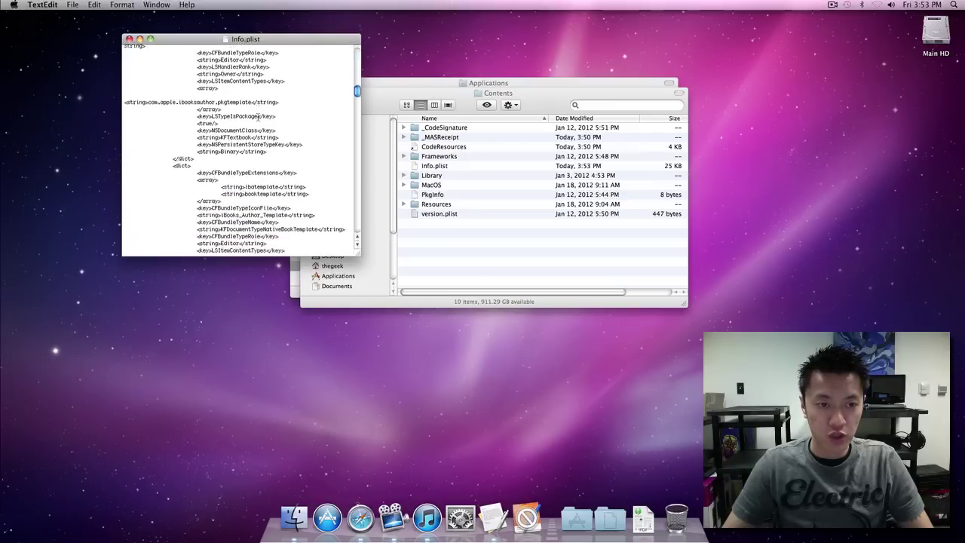
left_click(74, 6)
mouse_move(38, 6)
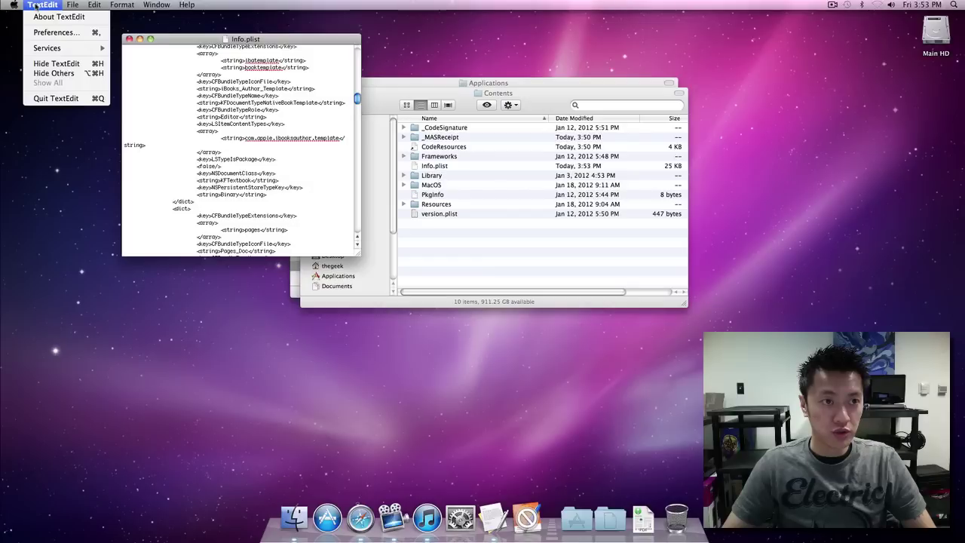
mouse_move(99, 6)
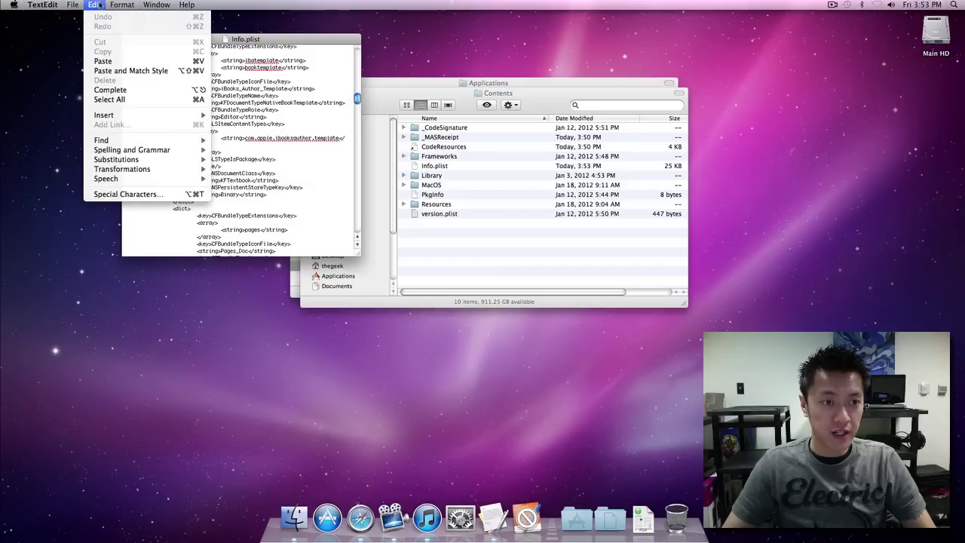
mouse_move(126, 141)
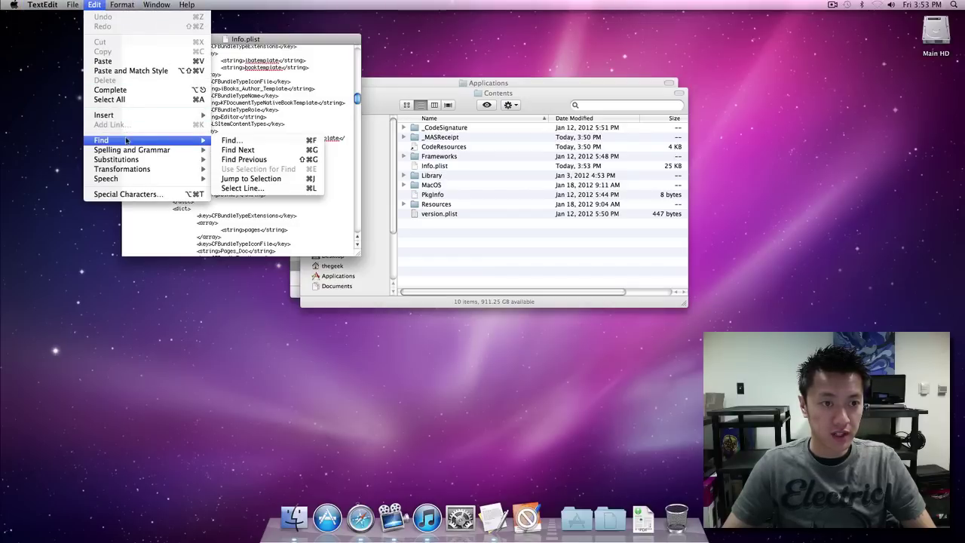
left_click(229, 140)
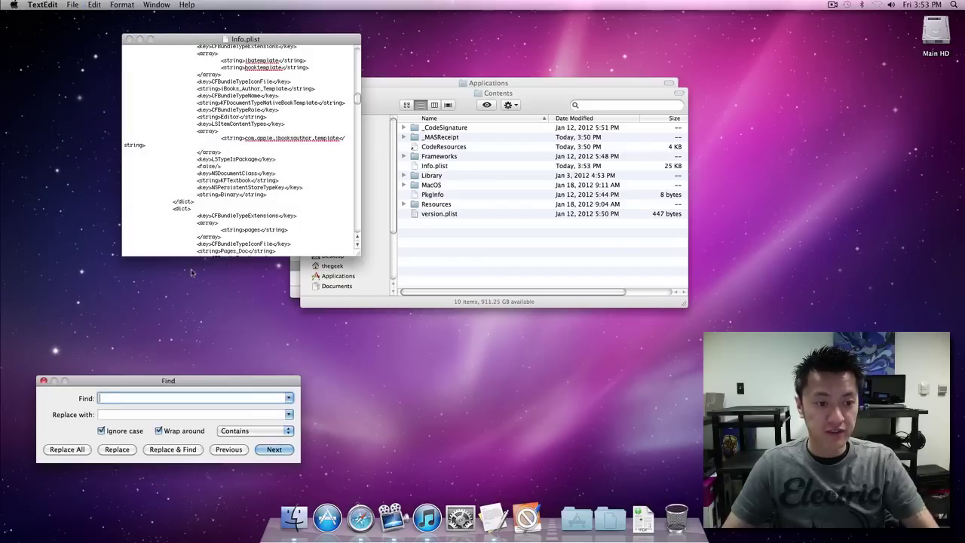
type("10")
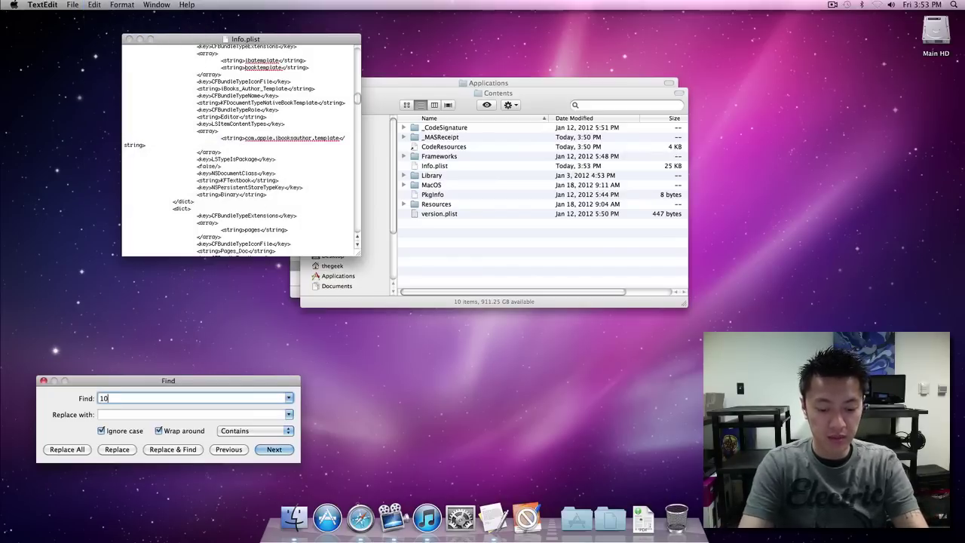
type(".7.2")
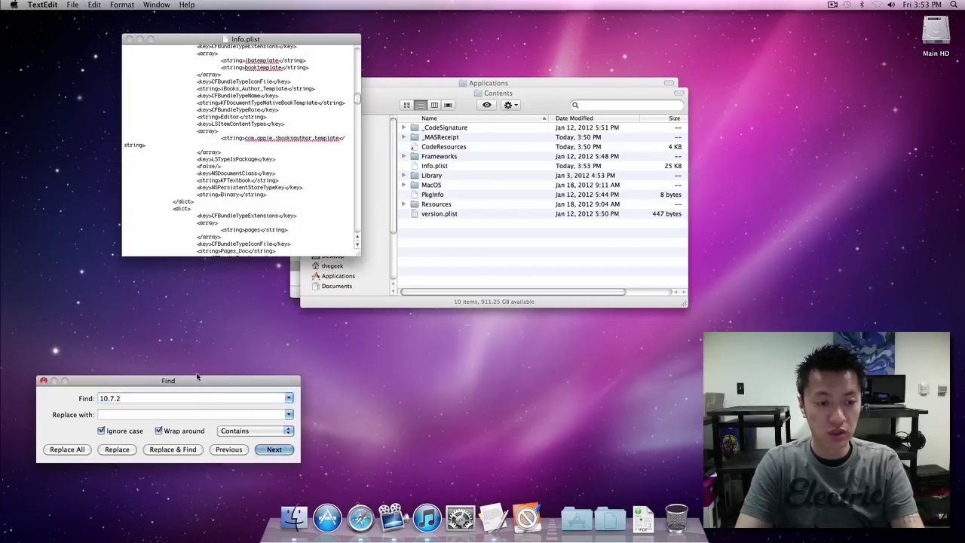
key("Return")
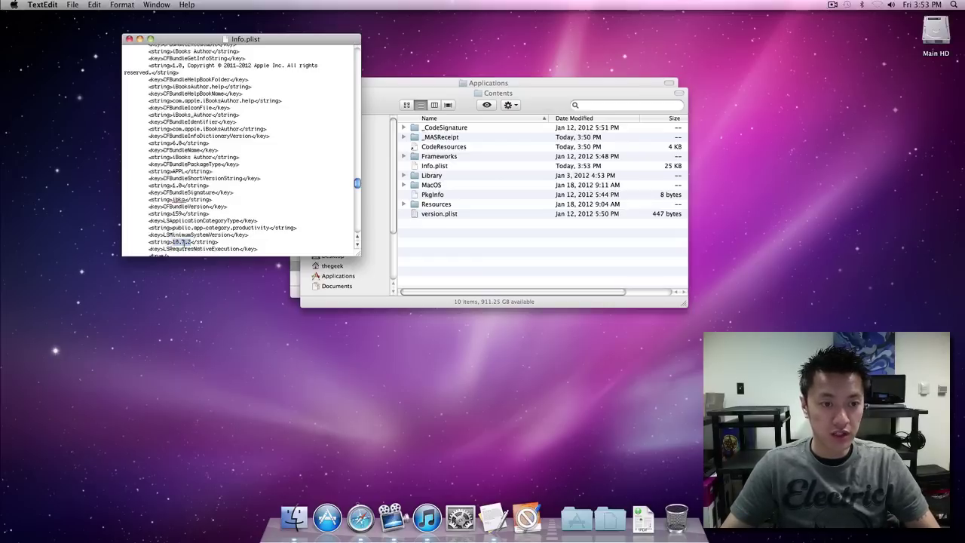
Change 10.7.2 to 10.6.2 and confirm no 10.7.2 matches remain.
left_click(184, 242)
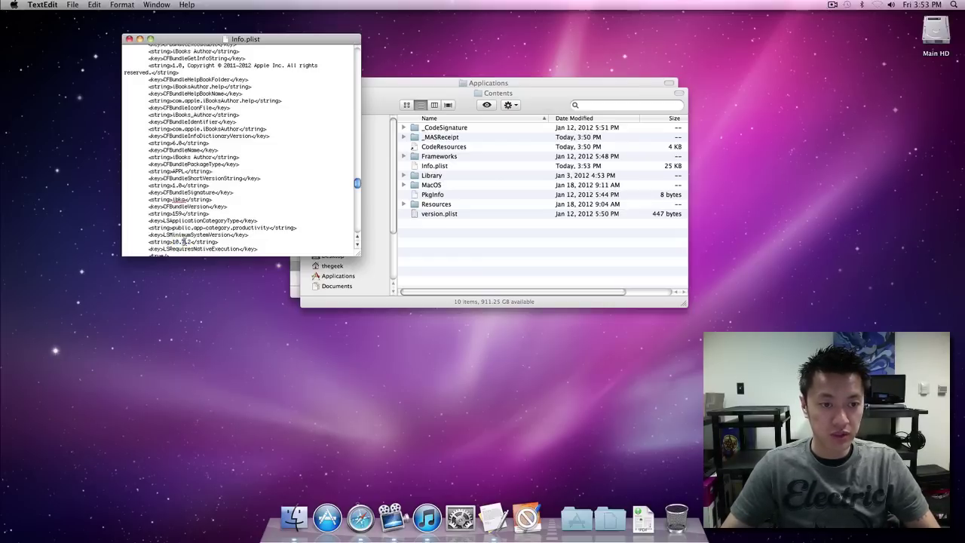
key("Delete")
type("6")
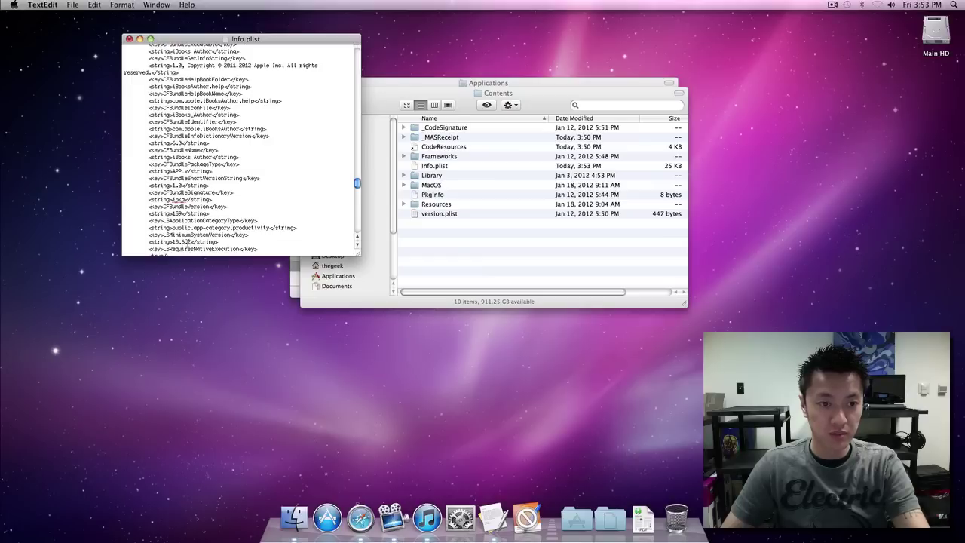
scroll(190, 241, "down", 5)
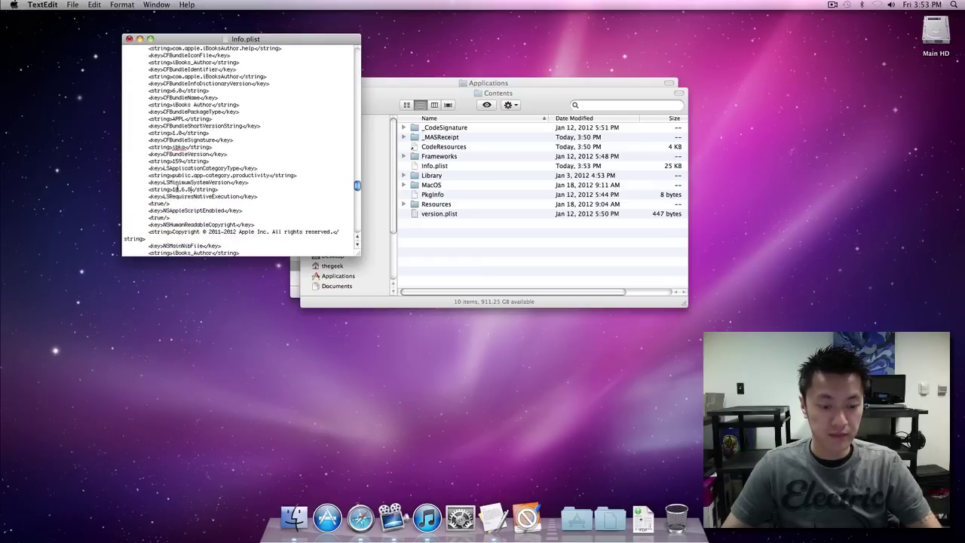
key("super+f")
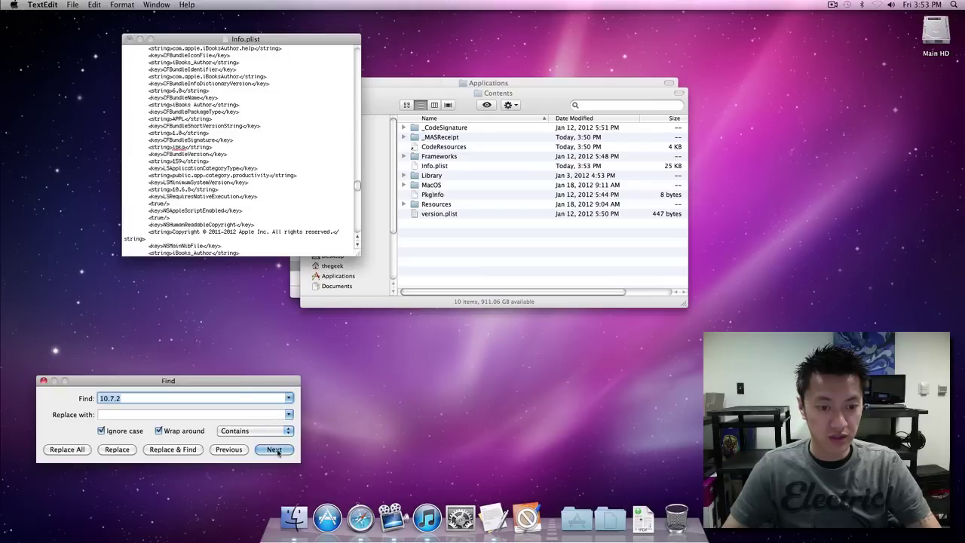
left_click(274, 450)
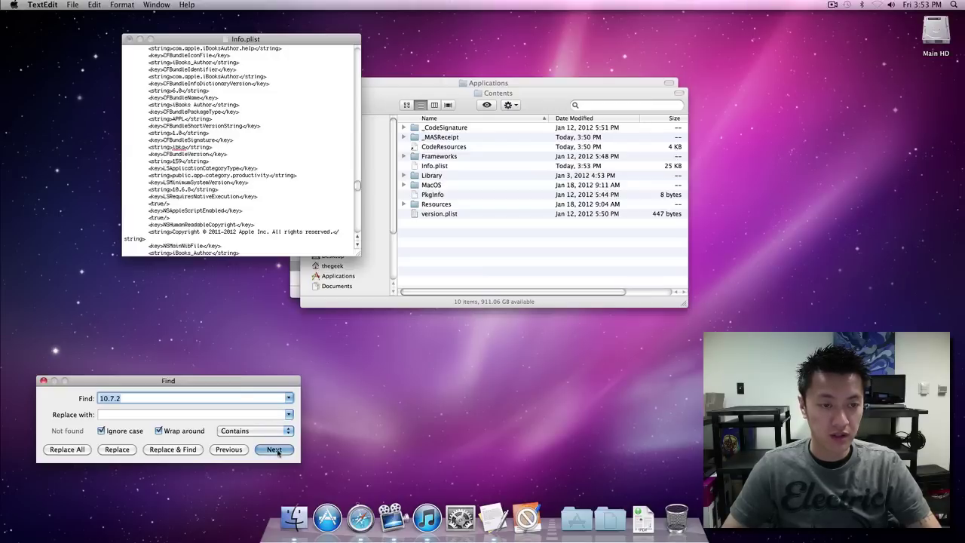
Close the search panel and save and close Info.plist.
left_click(43, 381)
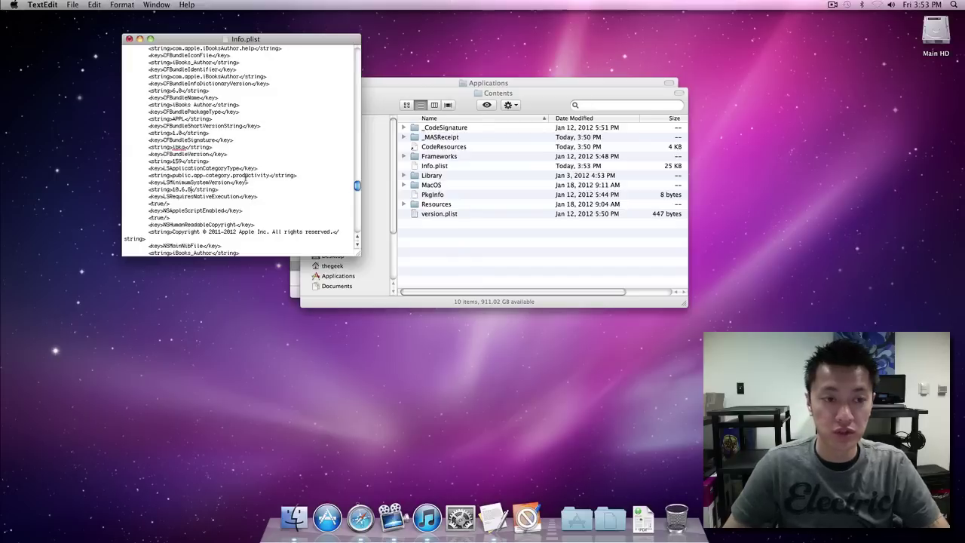
left_click(129, 38)
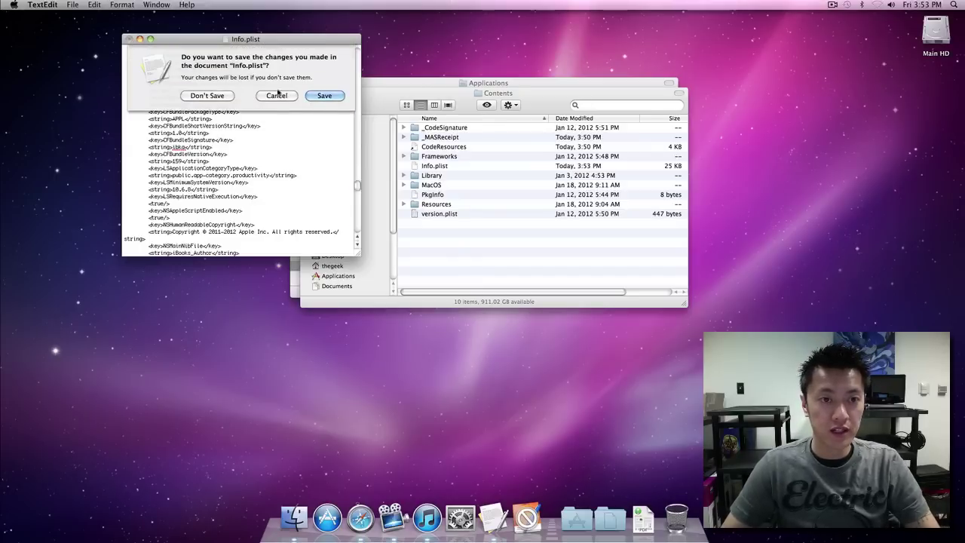
left_click(320, 94)
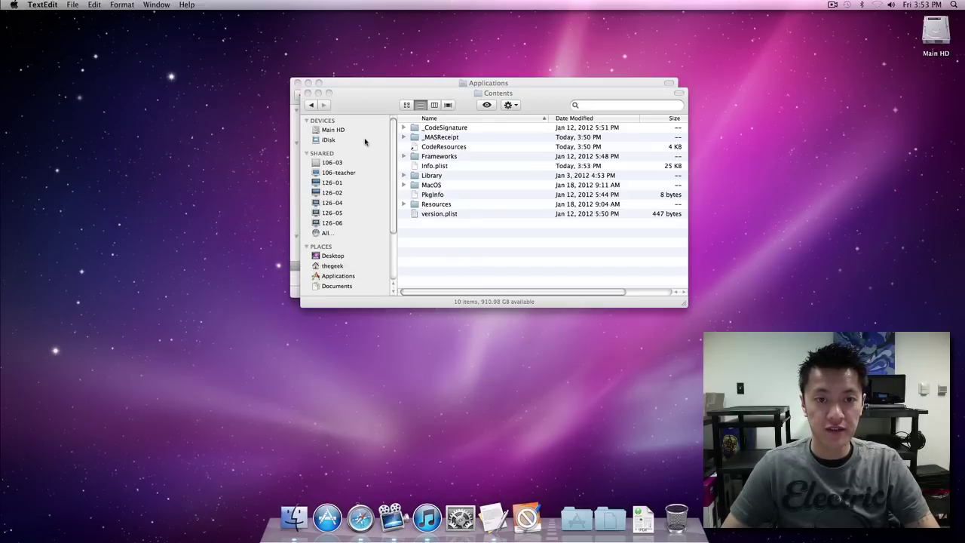
Close the Contents window and confirm About This Mac reports Mac OS X Version 10.7.2.
left_click(307, 92)
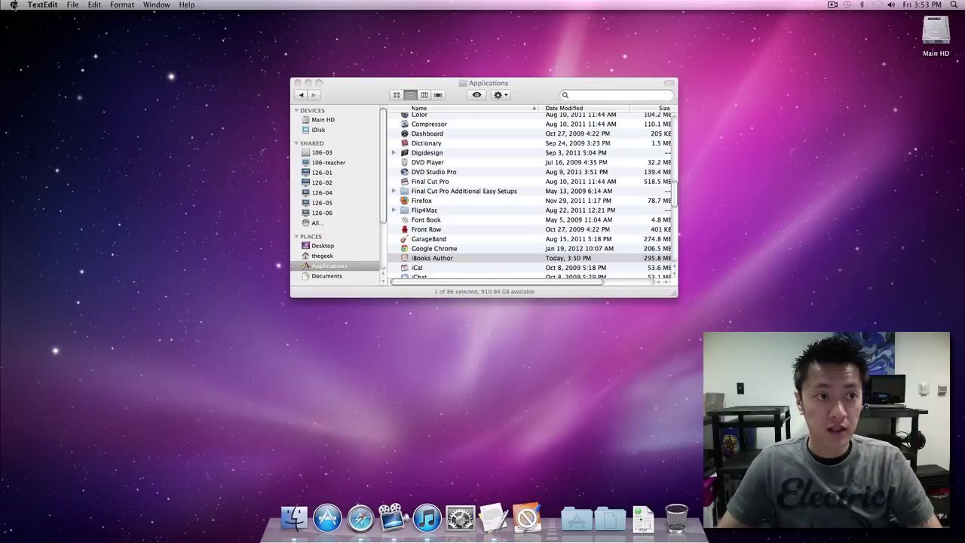
left_click(13, 5)
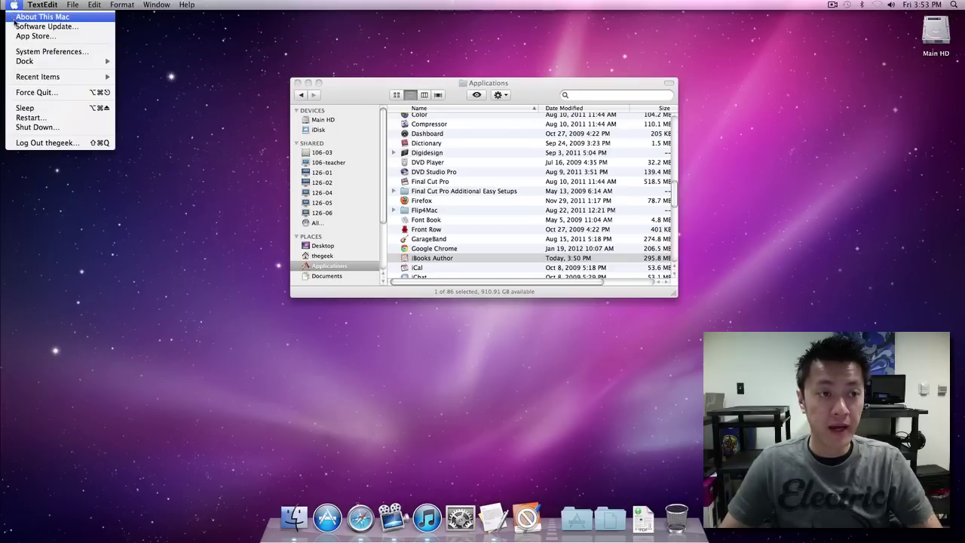
left_click(16, 18)
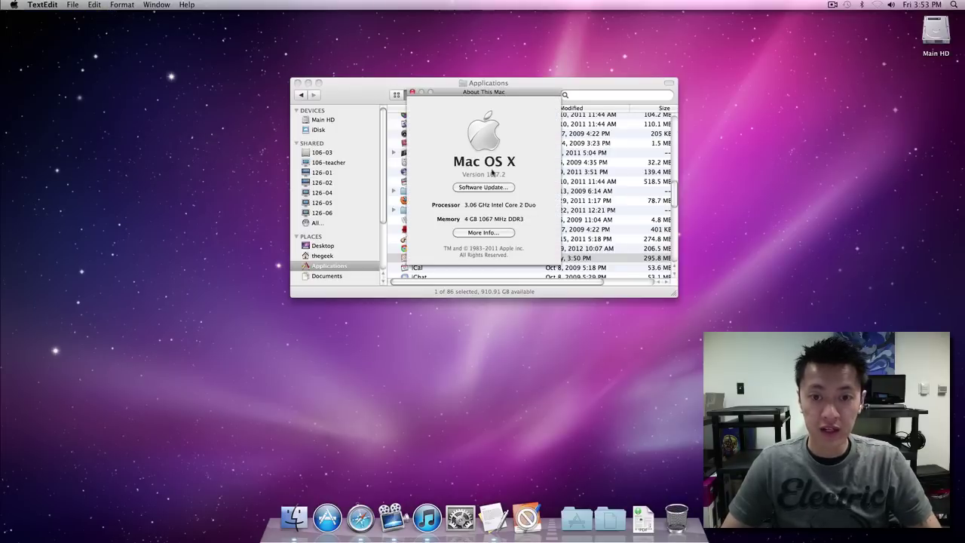
left_click(492, 175)
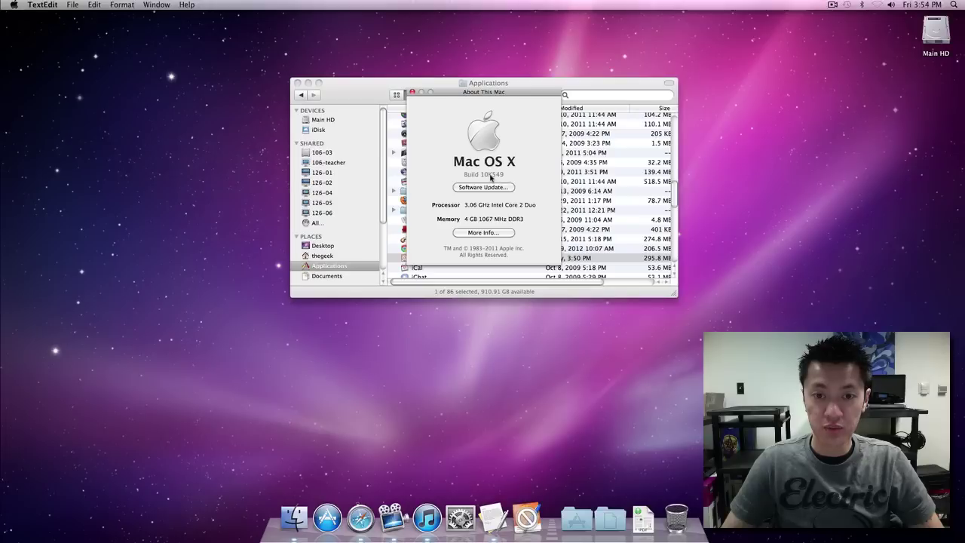
left_click(493, 176)
left_click(492, 176)
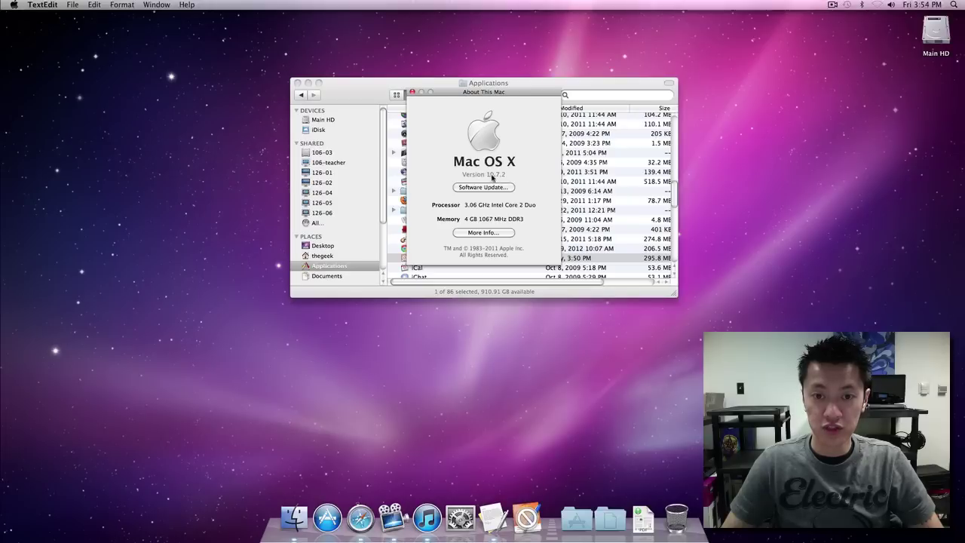
left_click(412, 92)
Go to Main HD > System > Library > CoreServices and select SystemVersion.plist.
left_click(316, 123)
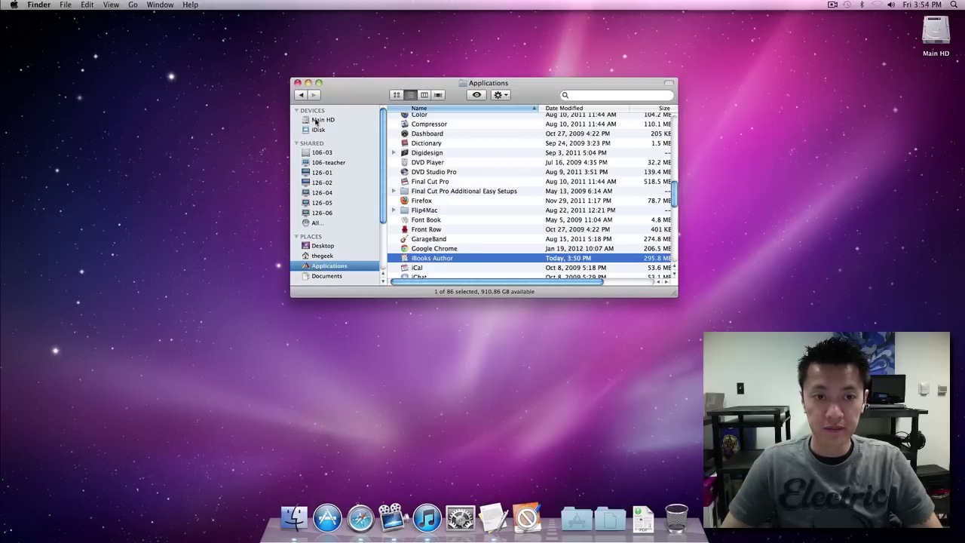
left_click(330, 120)
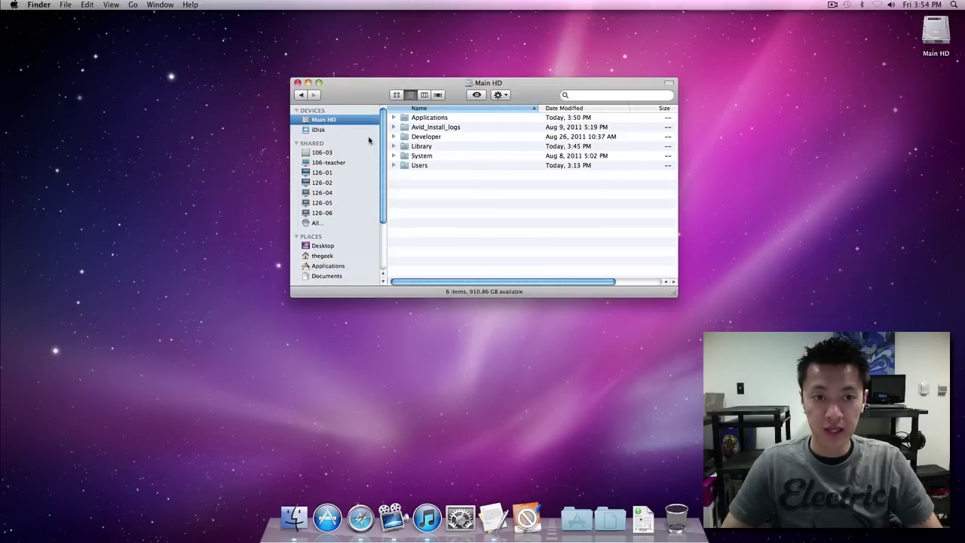
double_click(405, 157)
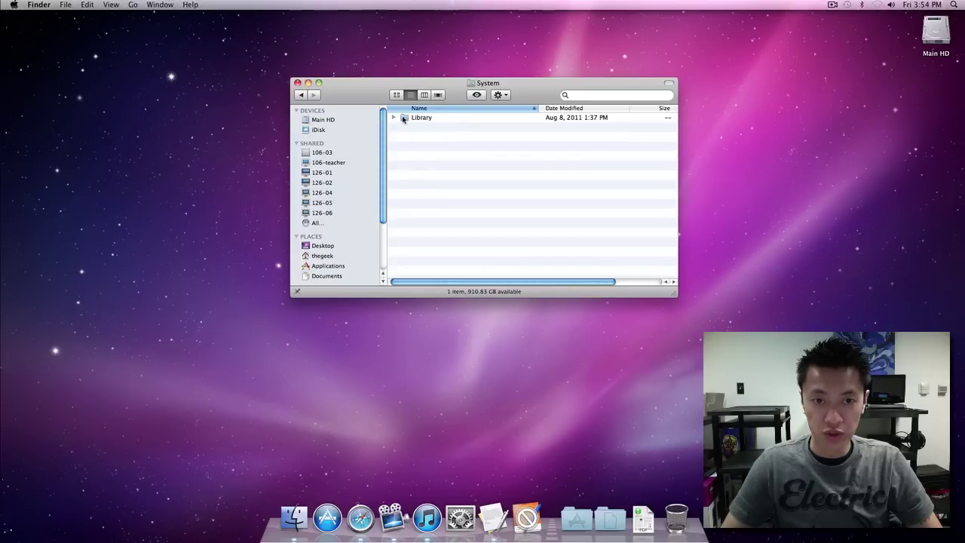
double_click(404, 119)
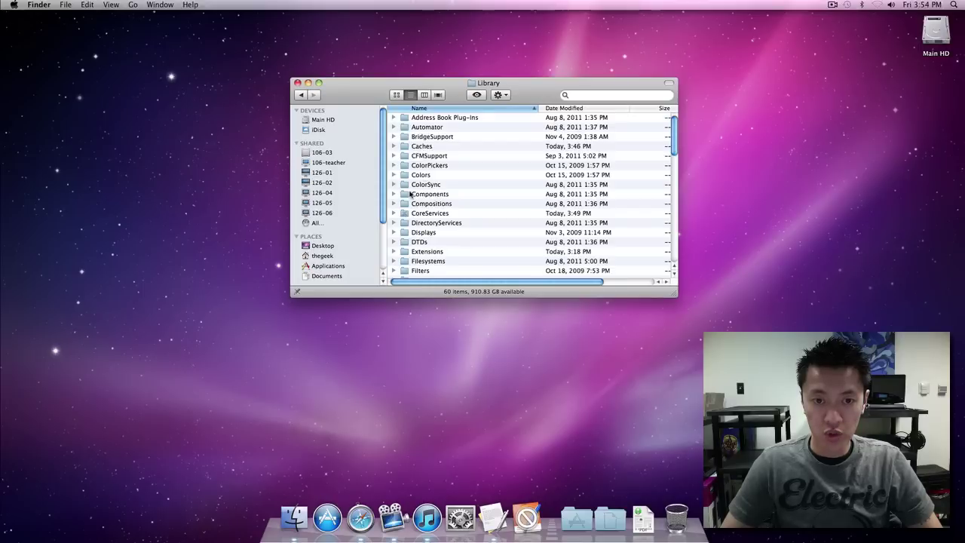
double_click(423, 214)
scroll(433, 212, "down", 15)
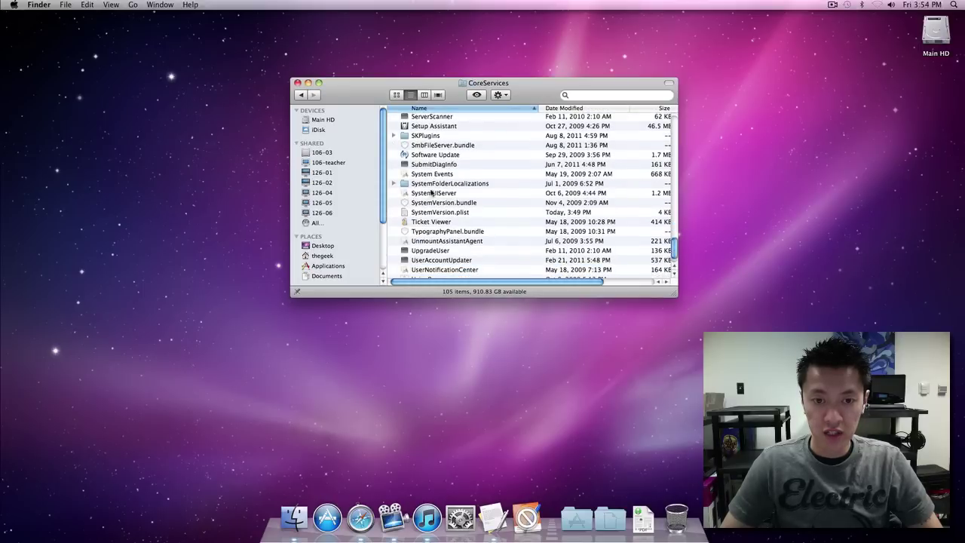
left_click(441, 213)
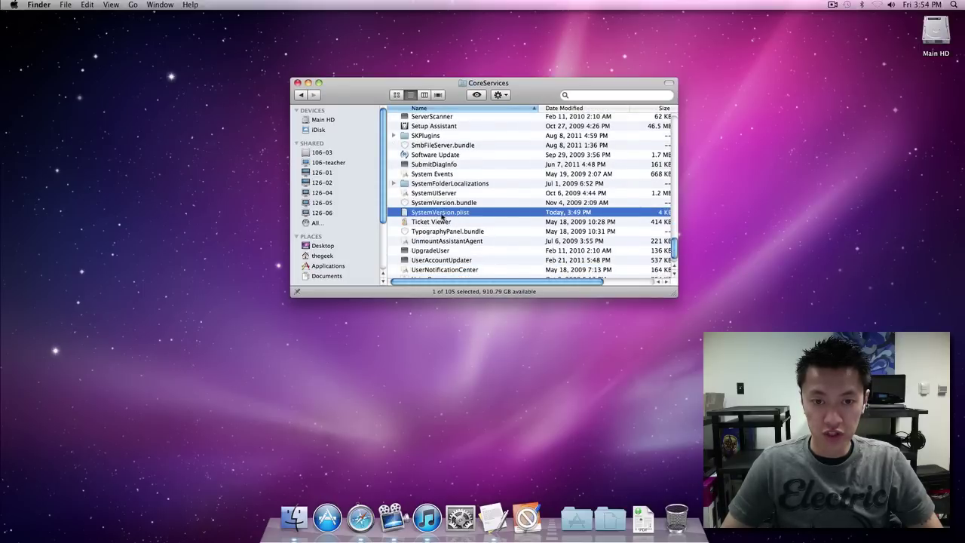
left_click_drag(458, 90, 349, 73)
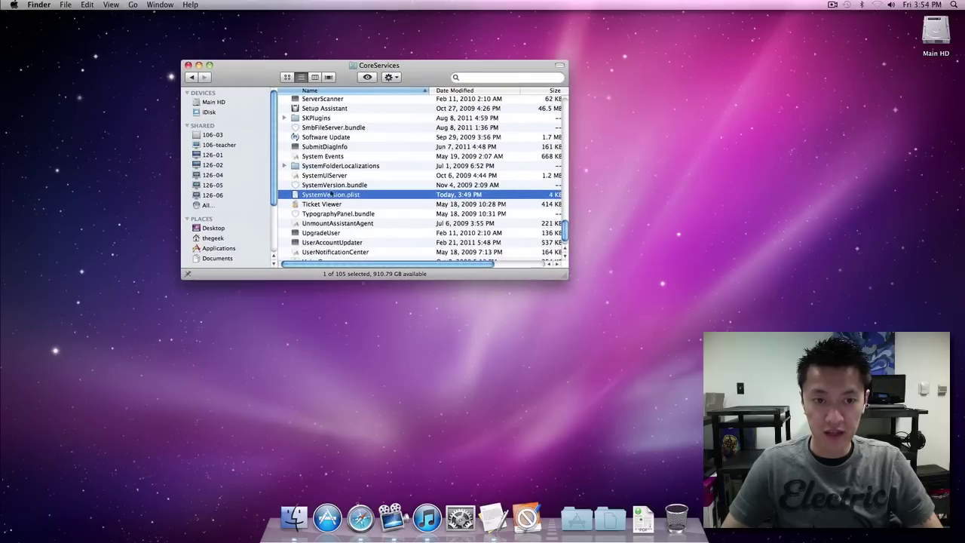
Copy SystemVersion.plist and paste it onto the desktop.
right_click(333, 196)
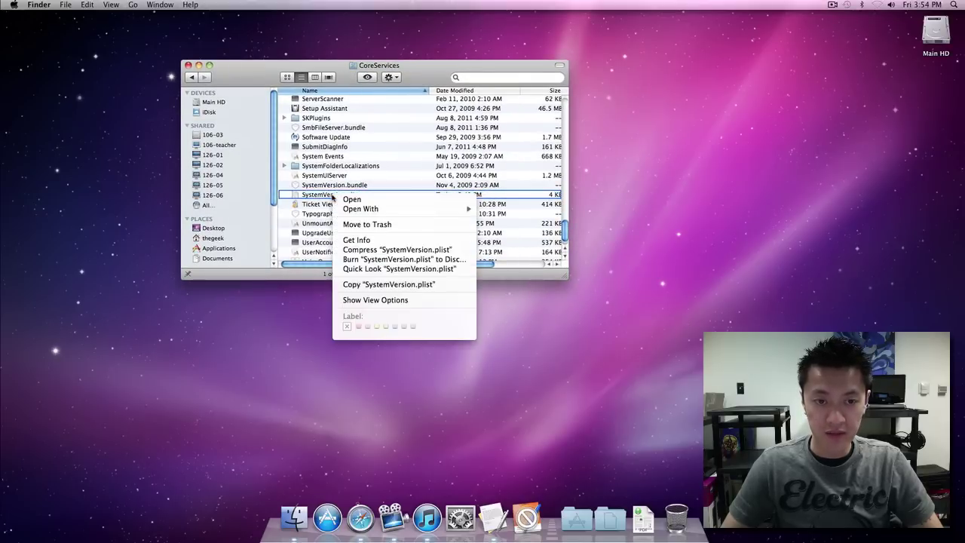
left_click(380, 284)
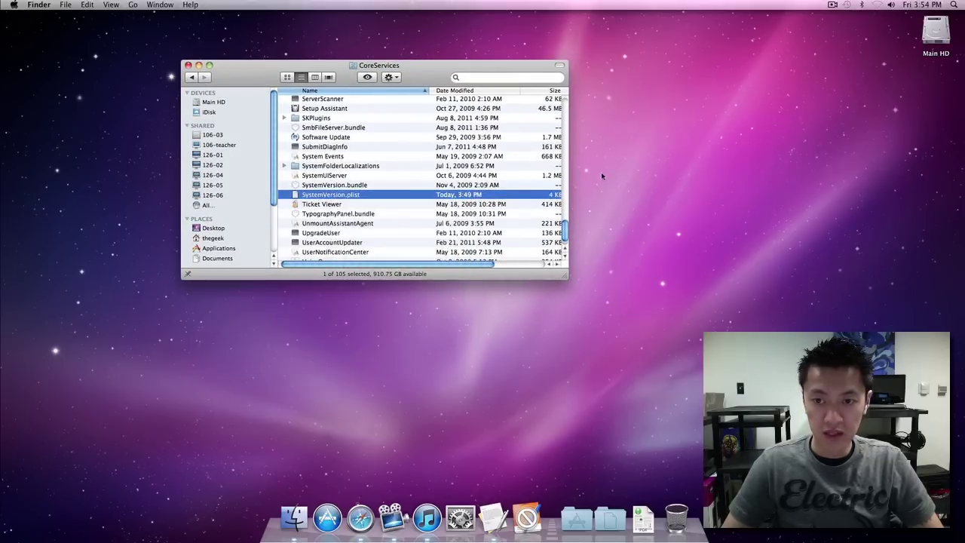
right_click(654, 120)
left_click(675, 158)
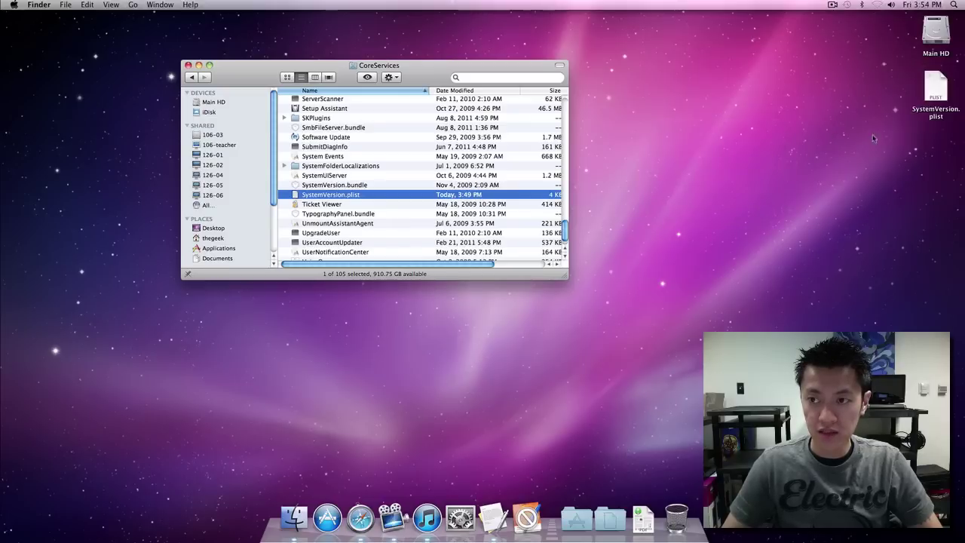
right_click(928, 90)
key("Escape")
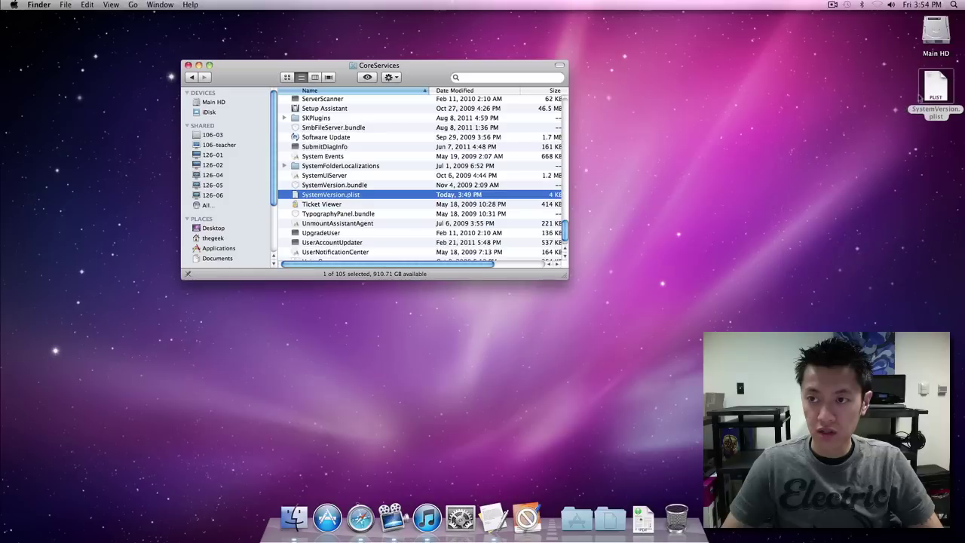
Open the desktop SystemVersion.plist copy in TextEdit.
left_click(935, 89)
right_click(935, 89)
mouse_move(926, 99)
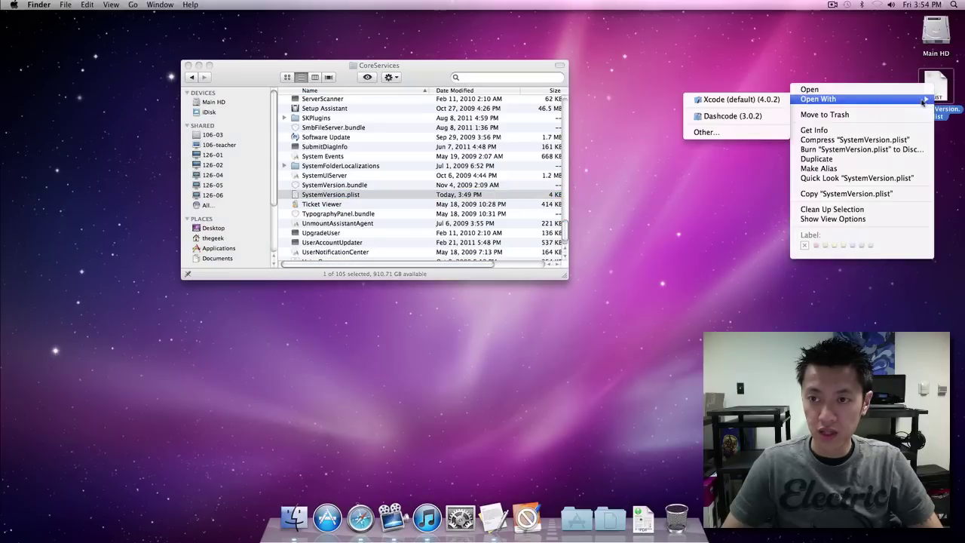
left_click(723, 132)
scroll(485, 181, "down", 10)
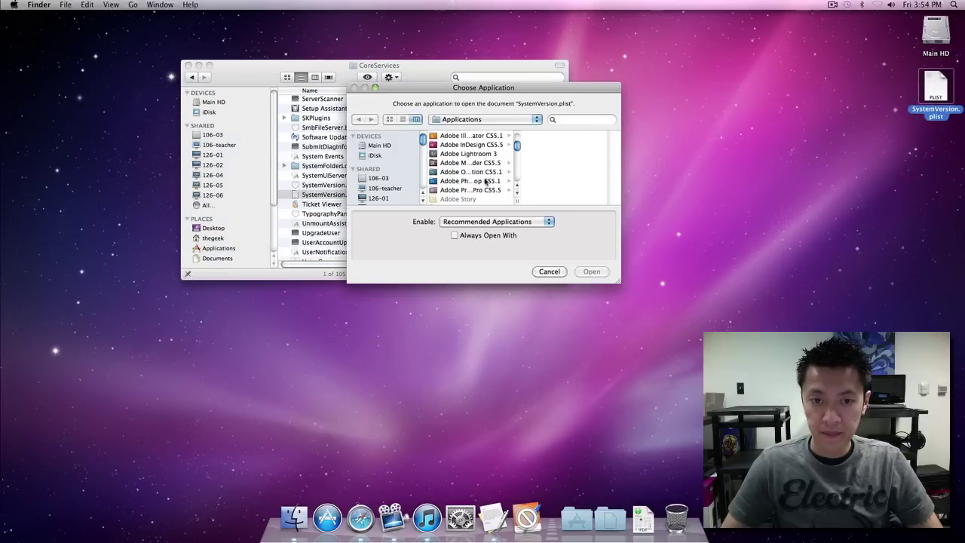
scroll(485, 181, "down", 5)
left_click(448, 157)
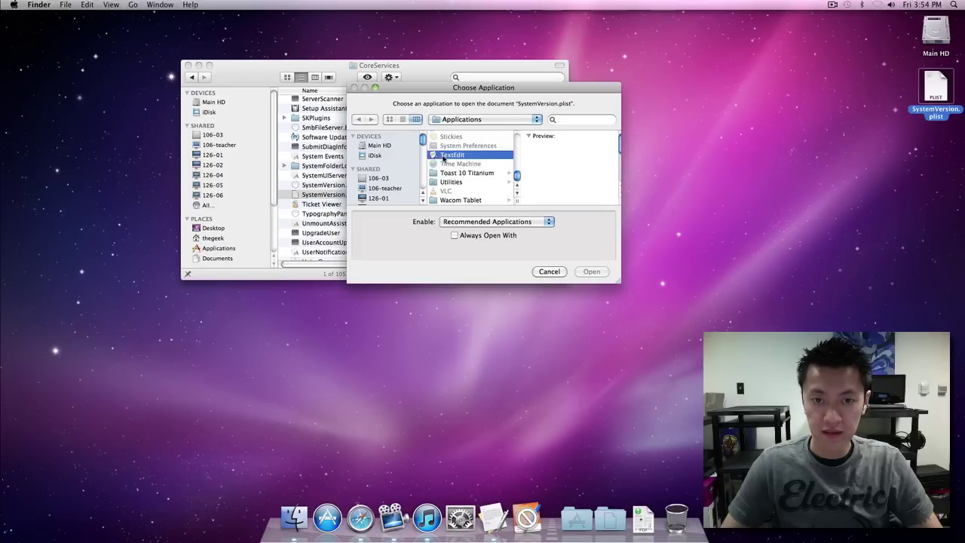
left_click(590, 271)
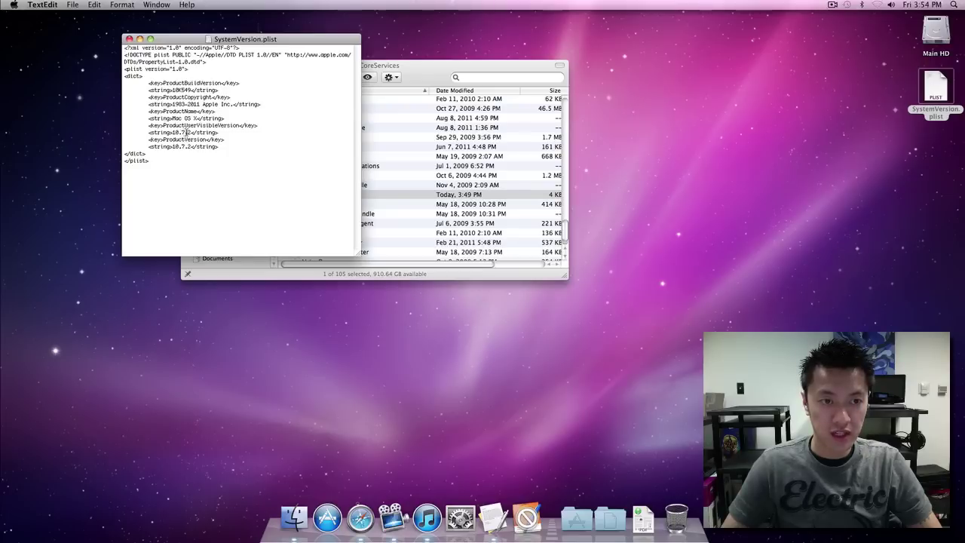
Change ProductUserVisibleVersion and ProductVersion from 10.7.2 to 10.6.8, then save and overwrite the file.
key("BackSpace")
key("BackSpace")
key("BackSpace")
key("BackSpace")
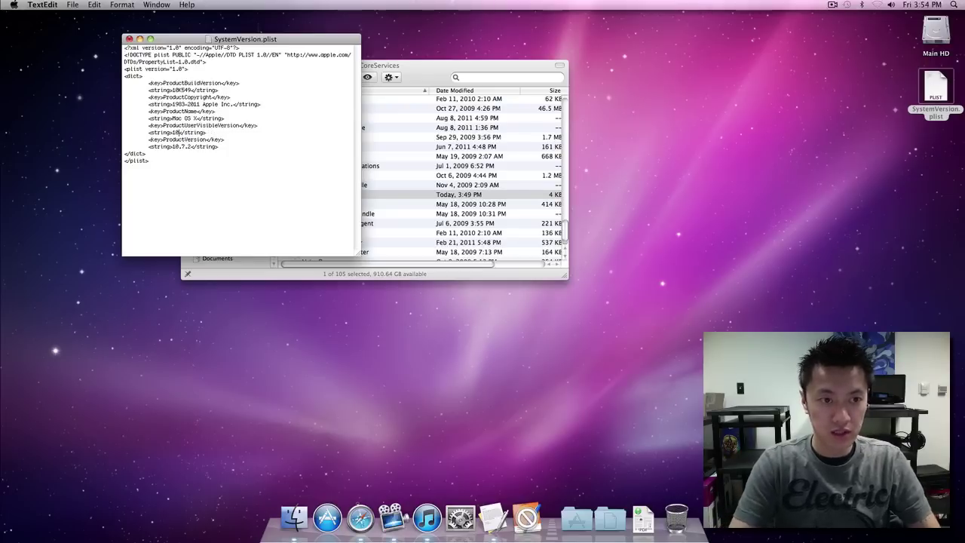
type(".6.8")
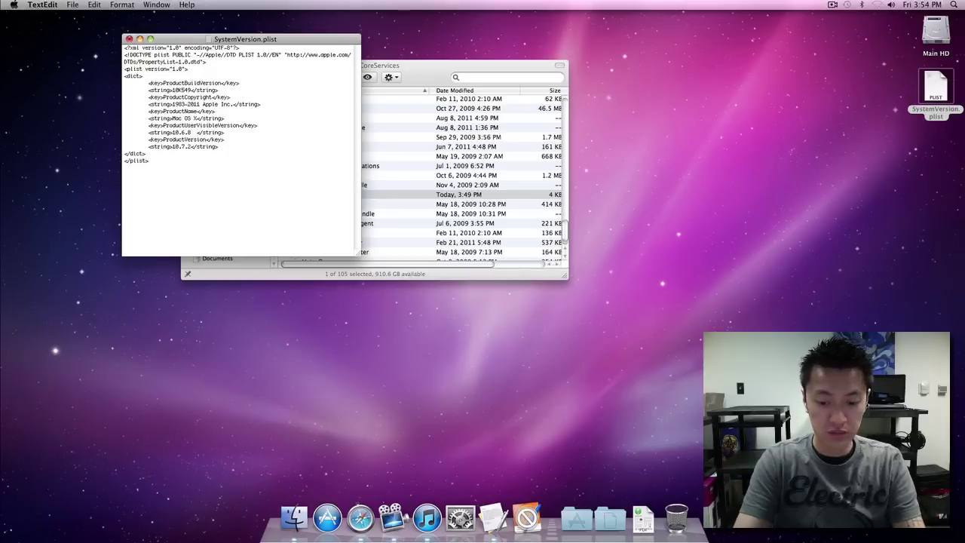
key("BackSpace")
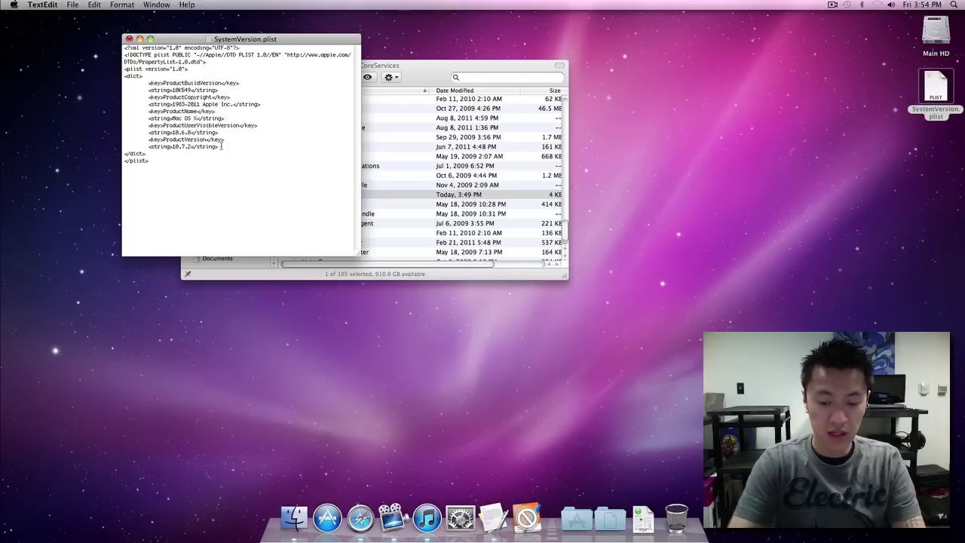
key("BackSpace")
key("BackSpace")
key("BackSpace")
type("6.8")
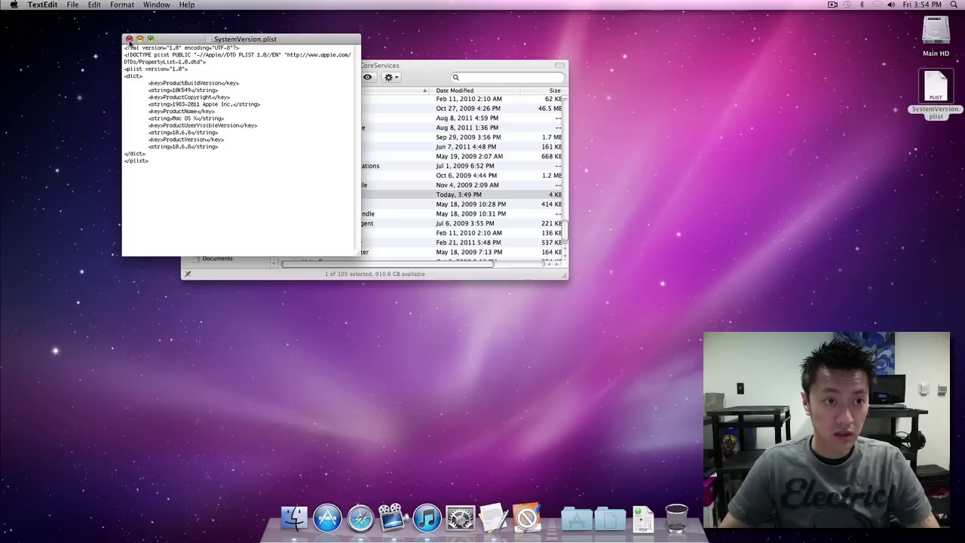
left_click(130, 39)
left_click(318, 96)
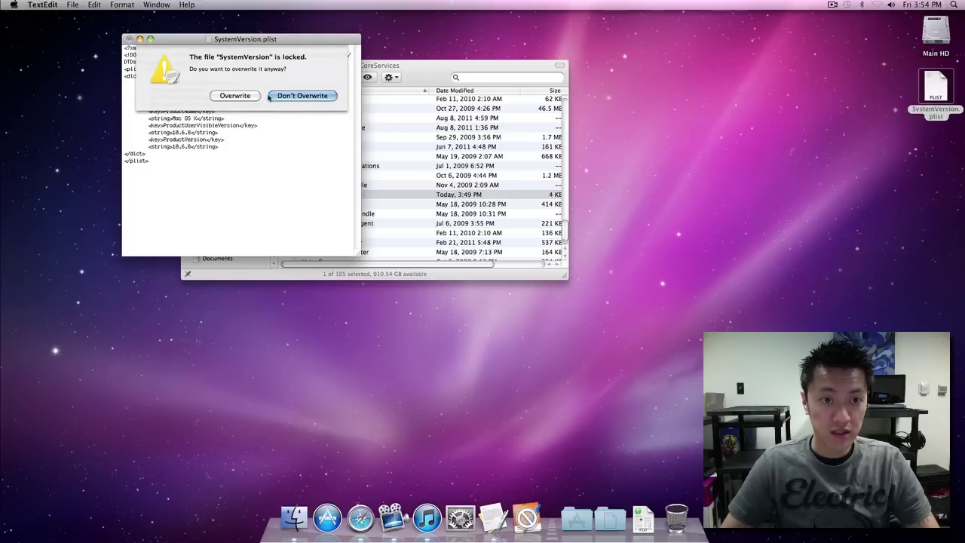
left_click(254, 96)
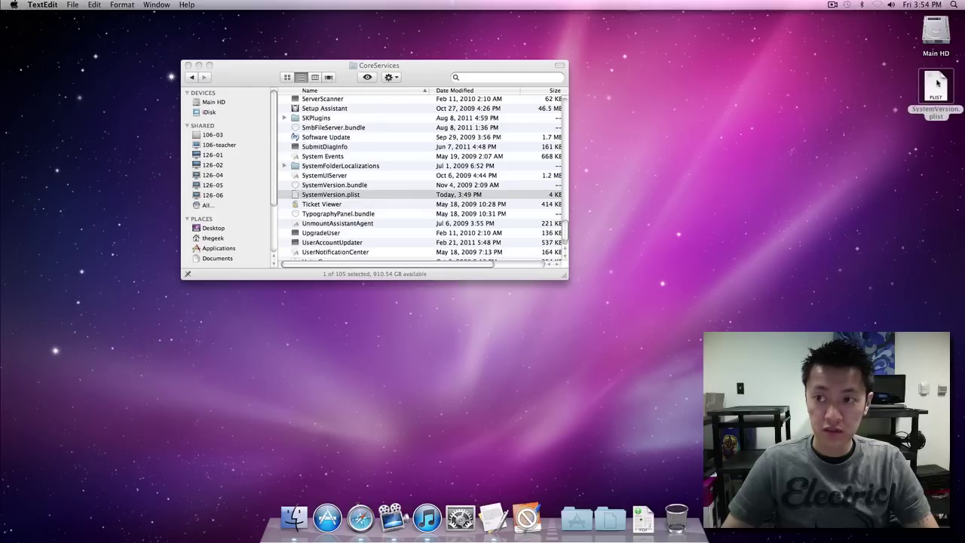
Replace CoreServices' SystemVersion.plist with the edited desktop copy, authenticating with the admin password.
left_click_drag(935, 87, 418, 181)
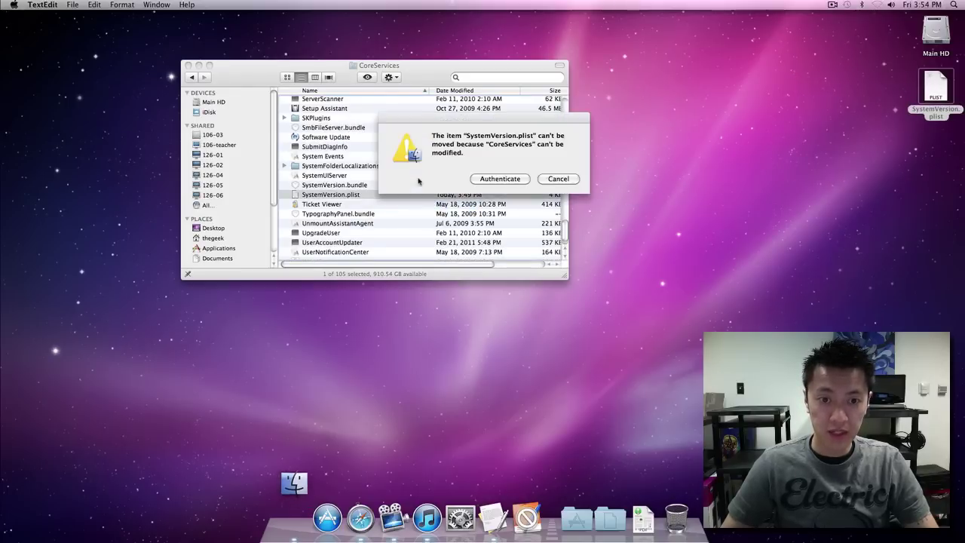
left_click(500, 179)
left_click(592, 198)
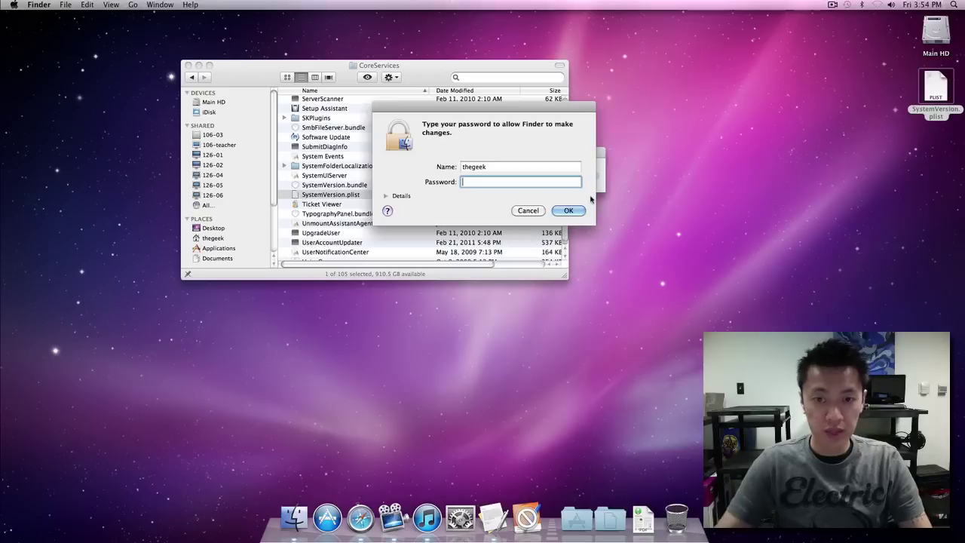
type("••••••")
key("Return")
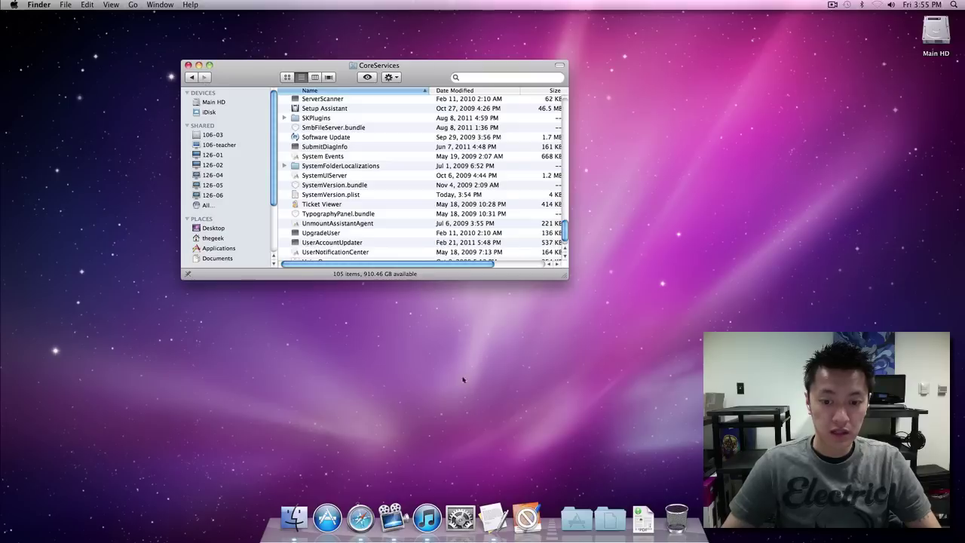
right_click(531, 513)
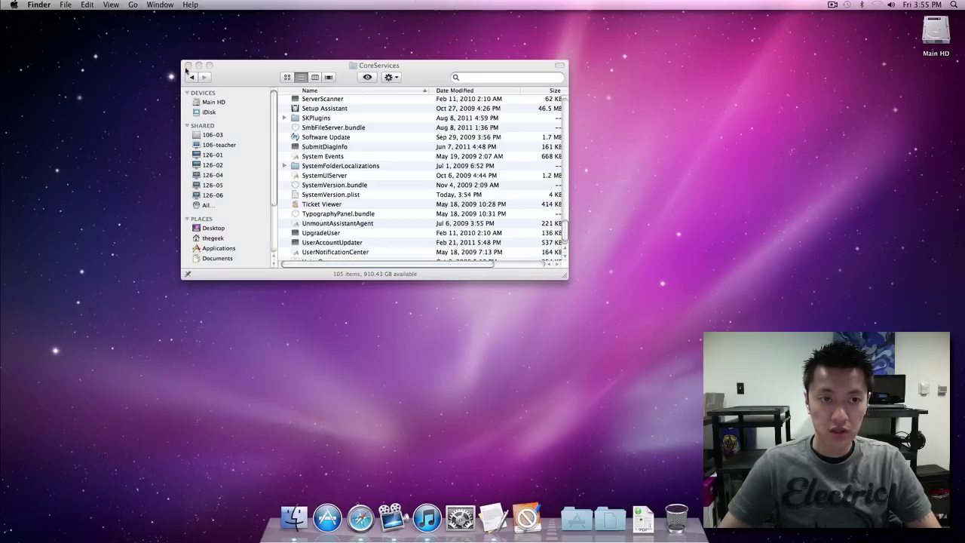
Close the CoreServices window and start a new iBooks Author book from the Contemporary template.
left_click(188, 65)
left_click(527, 518)
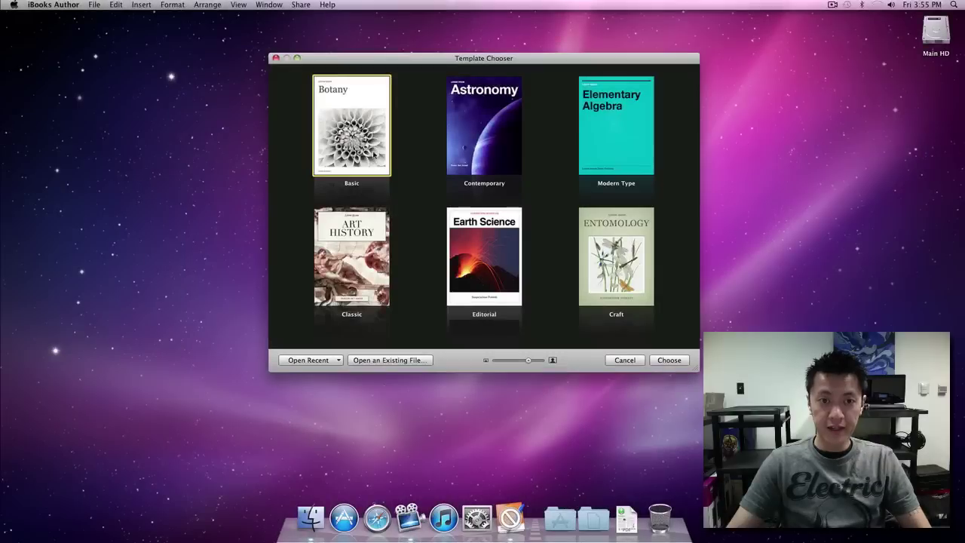
left_click(484, 128)
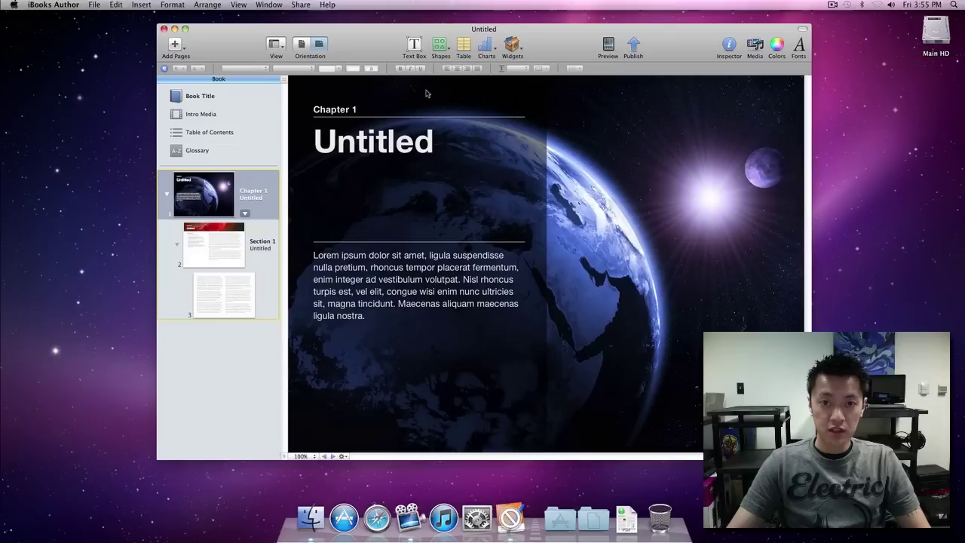
left_click_drag(231, 43, 160, 36)
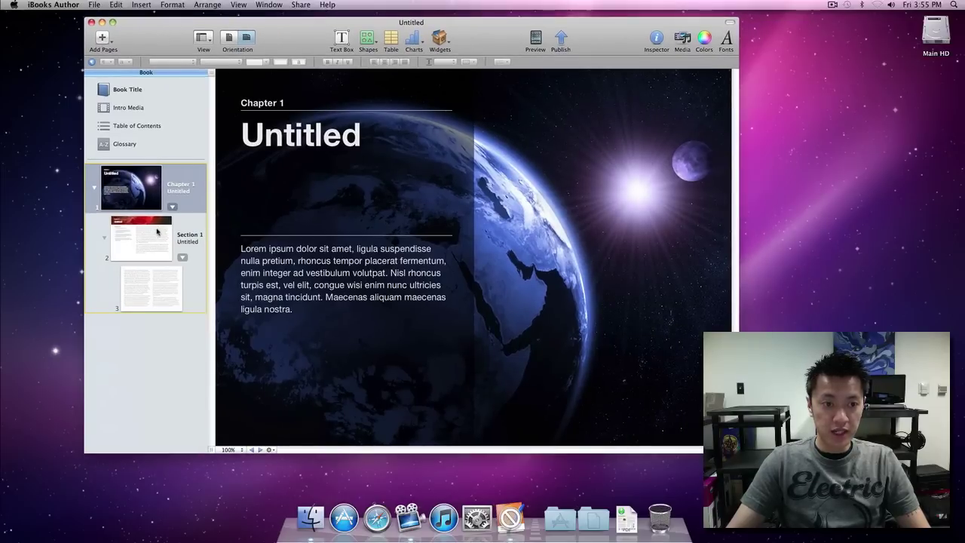
Move through Section 1 and Chapter 1 in the sidebar to show the Book Title cover page.
left_click(161, 242)
left_click(135, 195)
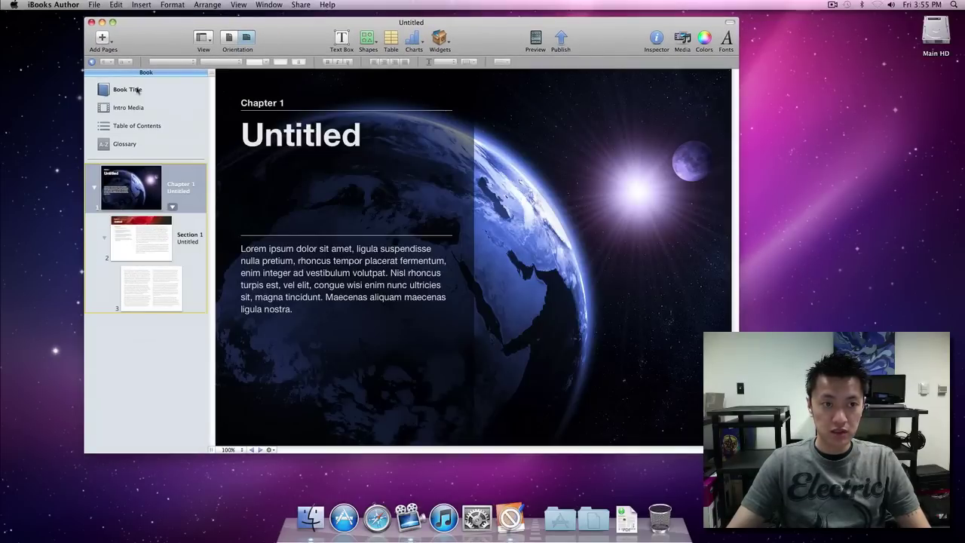
left_click(137, 86)
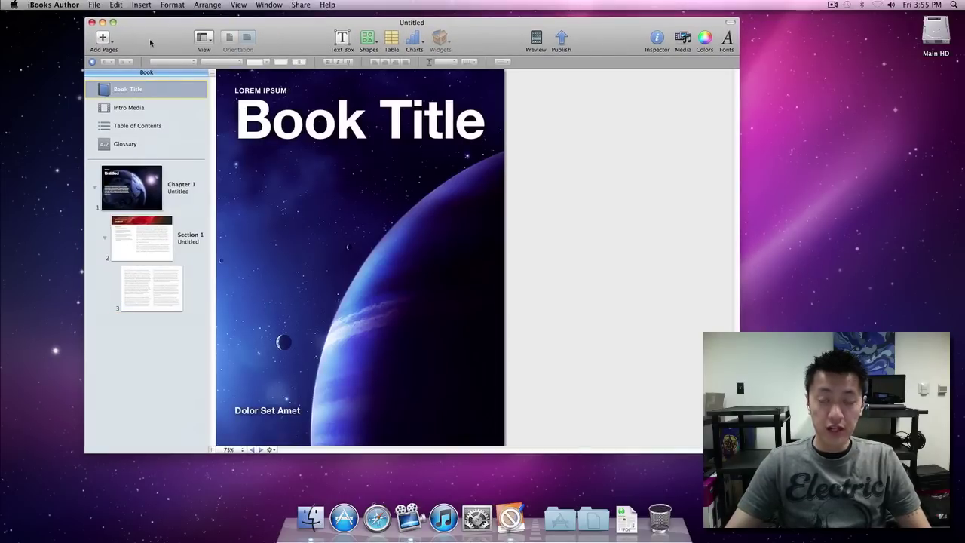
left_click_drag(150, 43, 242, 56)
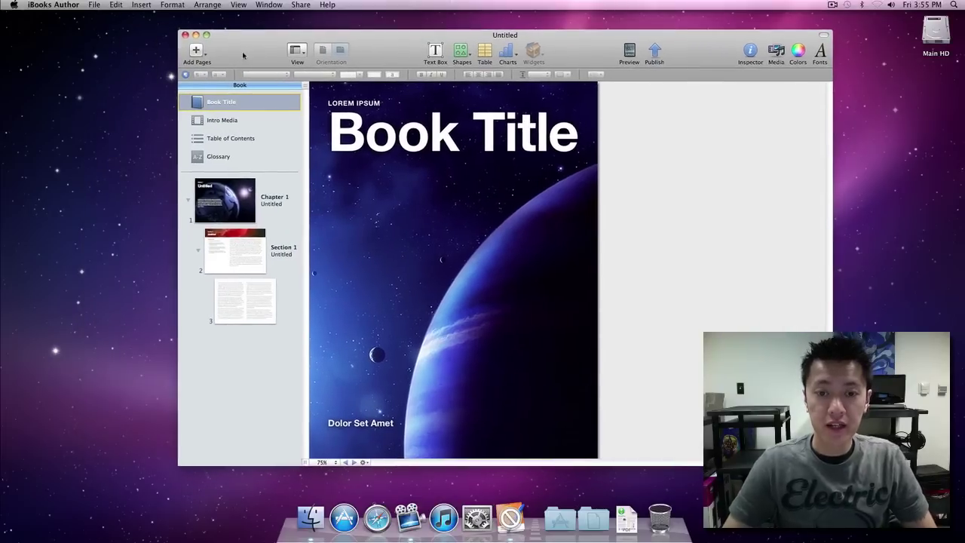